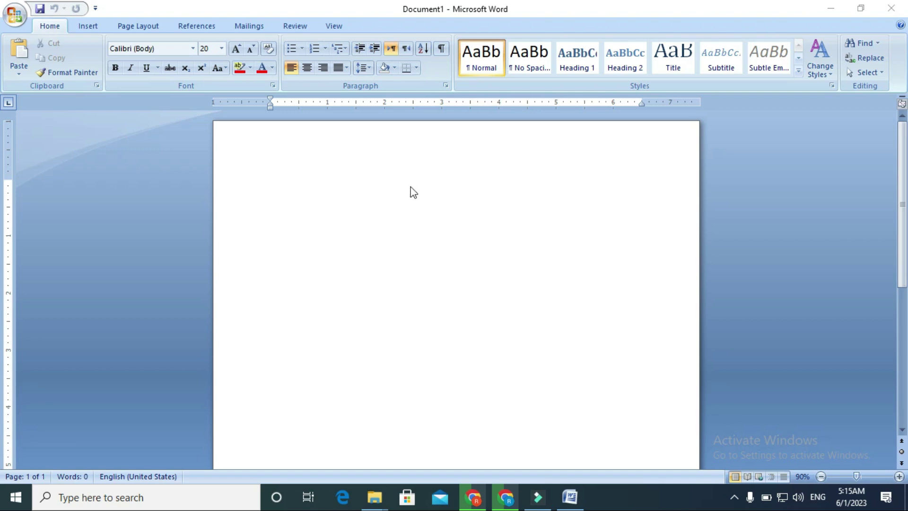
- Generate three sample paragraphs with =rand() on the blank page, 185 words over two pages
left_click(250, 198)
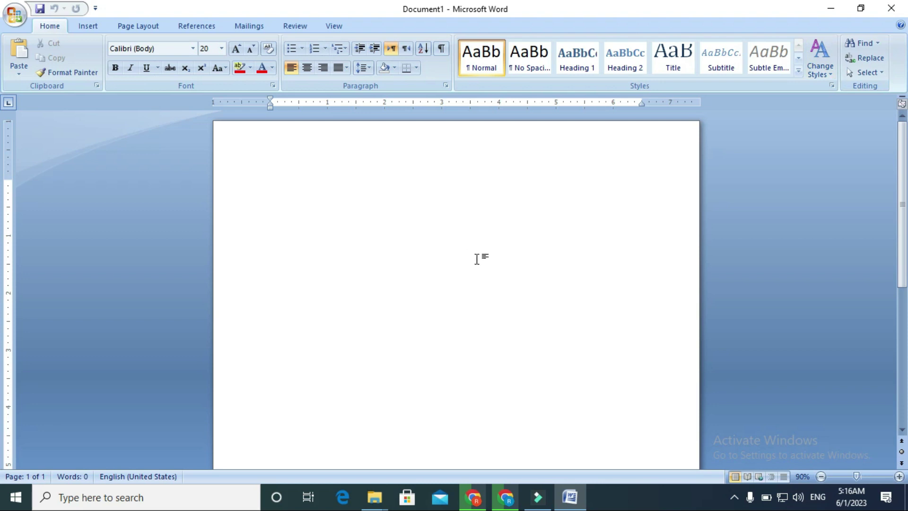
type("=rand(")
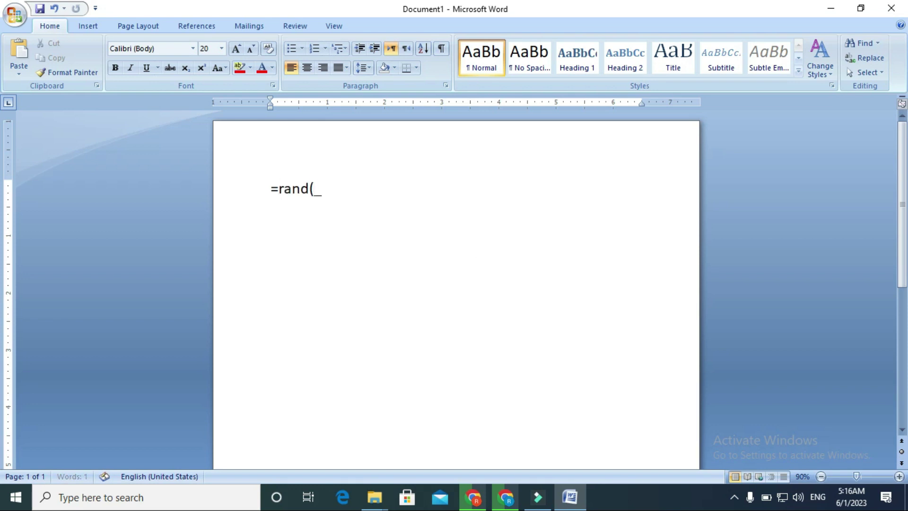
type(")")
key("Return")
scroll(480, 251, "up", 4)
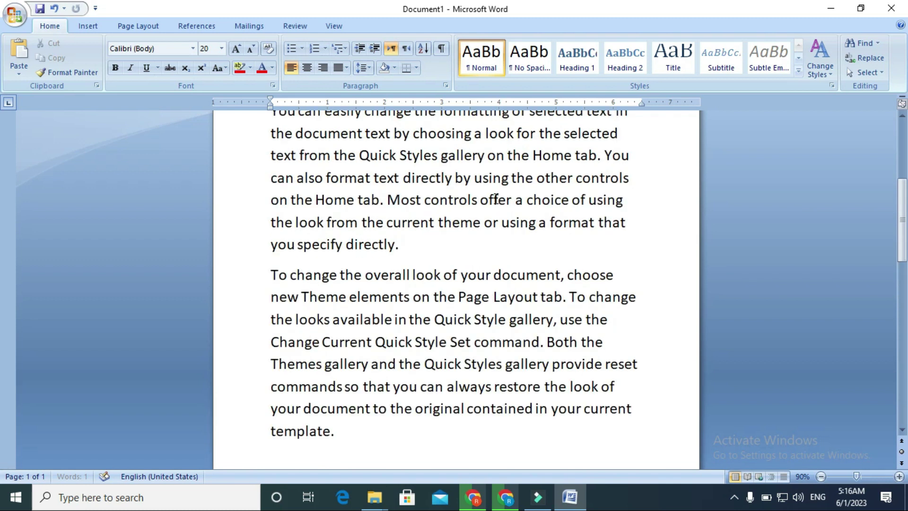
scroll(480, 251, "up", 3)
scroll(385, 223, "up", 3)
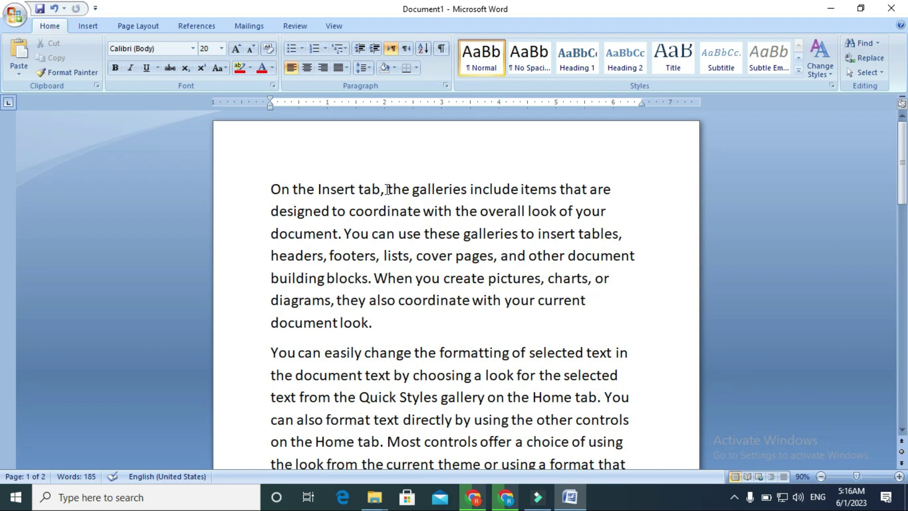
scroll(390, 242, "down", 3)
scroll(386, 273, "down", 2)
scroll(387, 272, "down", 1)
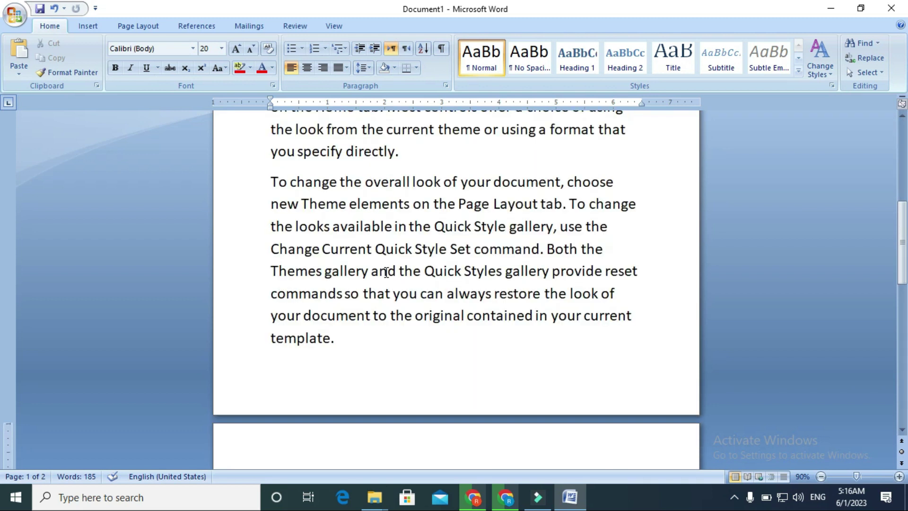
scroll(387, 272, "up", 2)
scroll(387, 272, "up", 2)
scroll(390, 271, "up", 1)
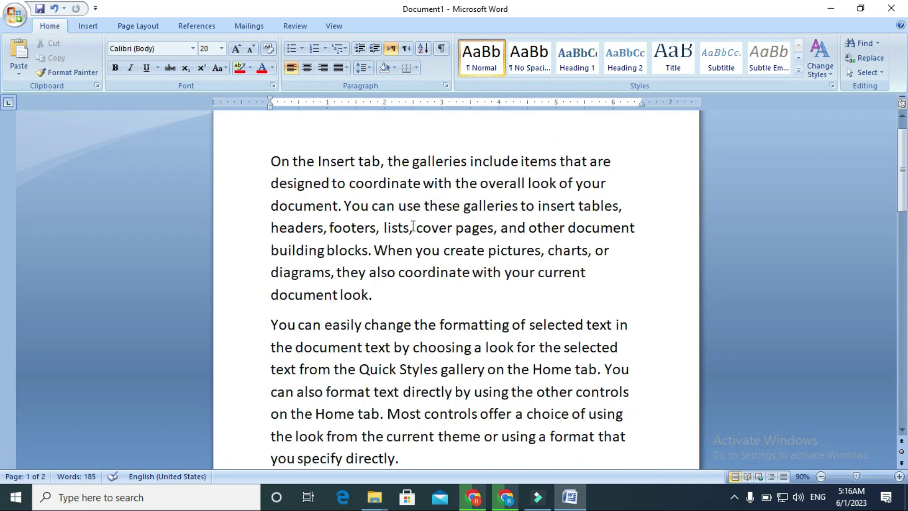
- Select the first 'the' and open Find and Replace, browsing its Replace and Go To tabs
left_click(388, 163)
key("shift+Right")
left_click_drag(418, 156, 413, 161)
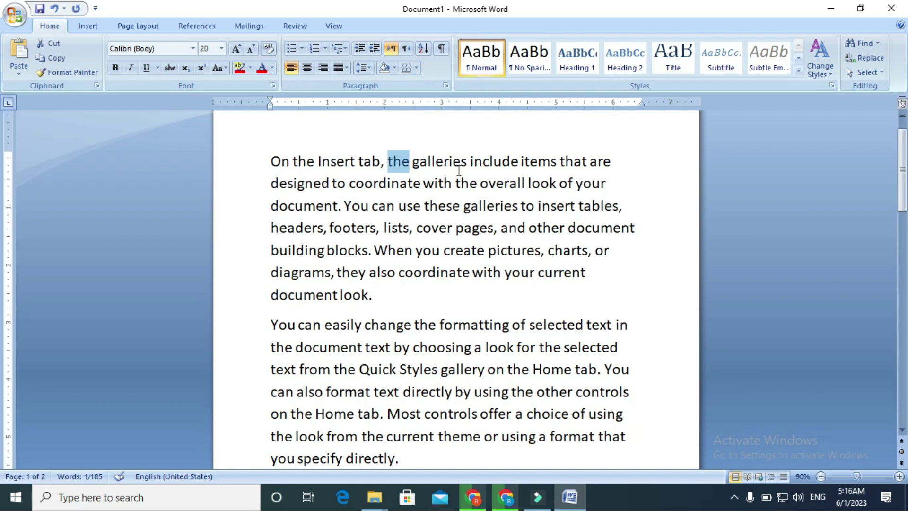
left_click(857, 41)
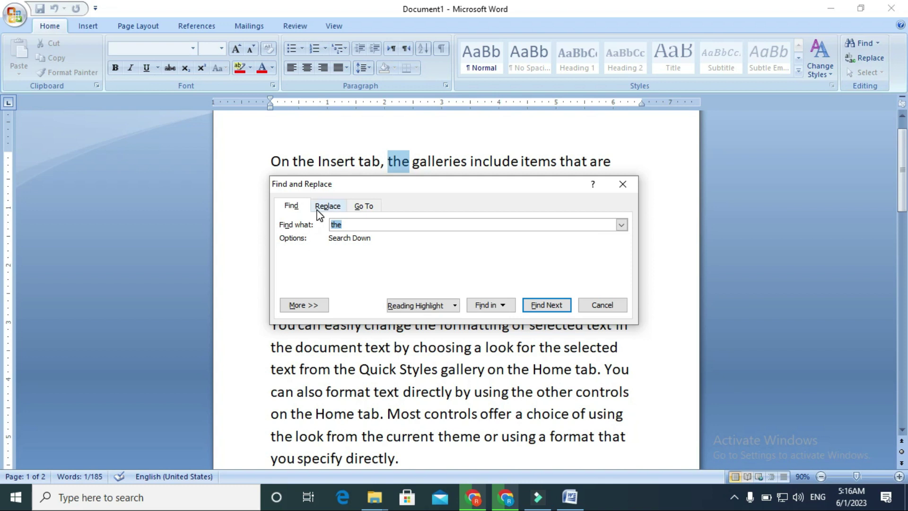
left_click(334, 207)
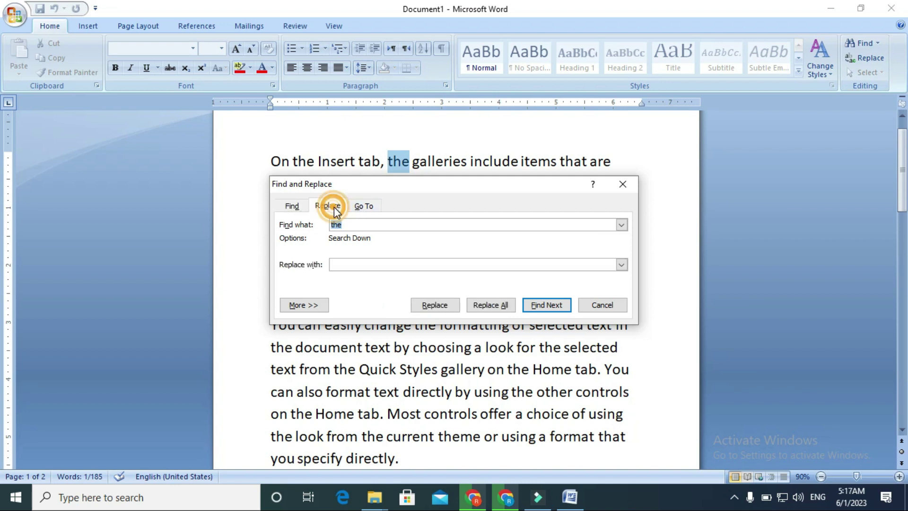
left_click(363, 207)
left_click(286, 208)
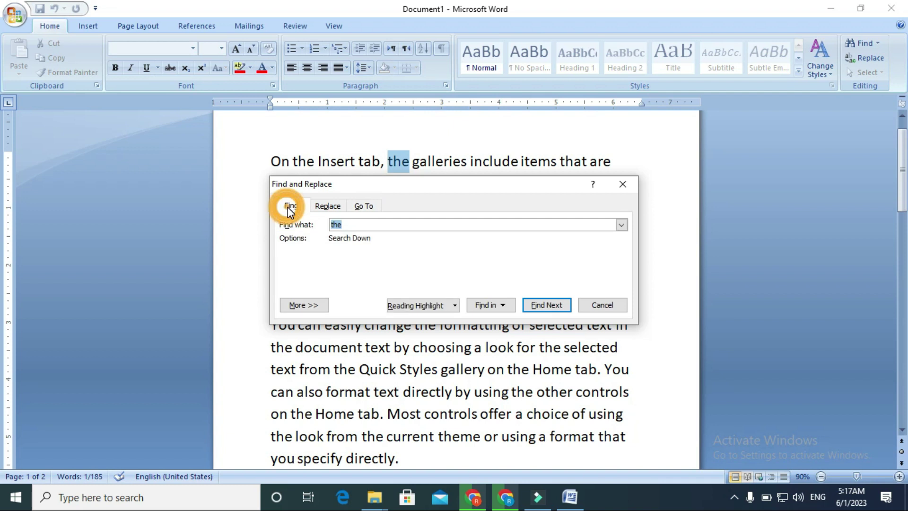
- Apply Reading Highlight > Highlight All to 'the', step through matches, then close the dialog
left_click(453, 307)
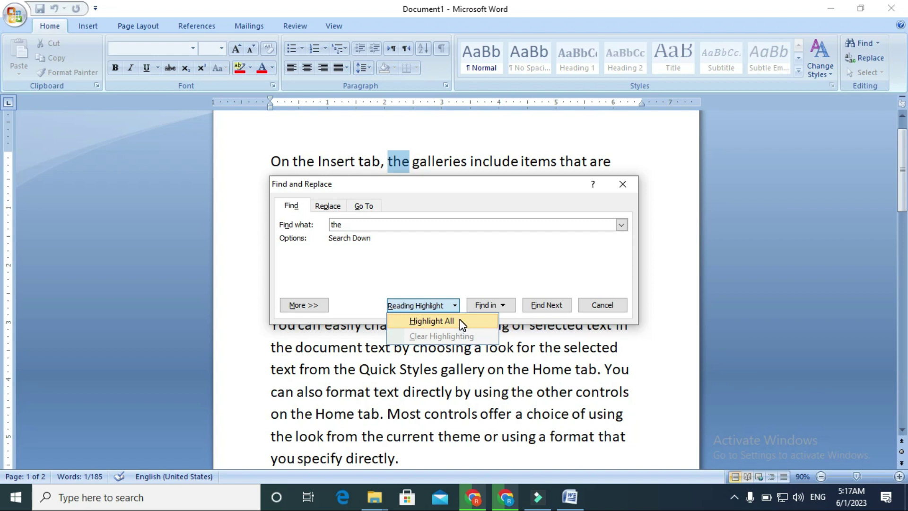
left_click(461, 322)
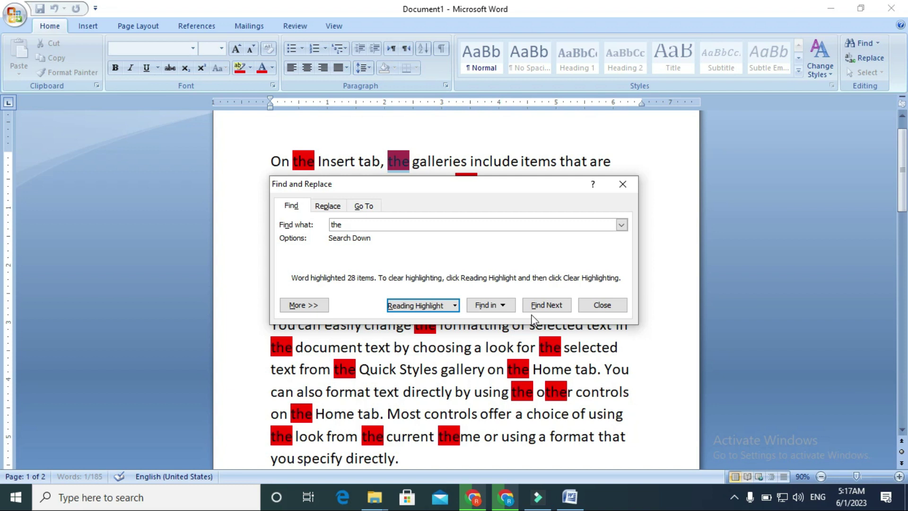
left_click(556, 308)
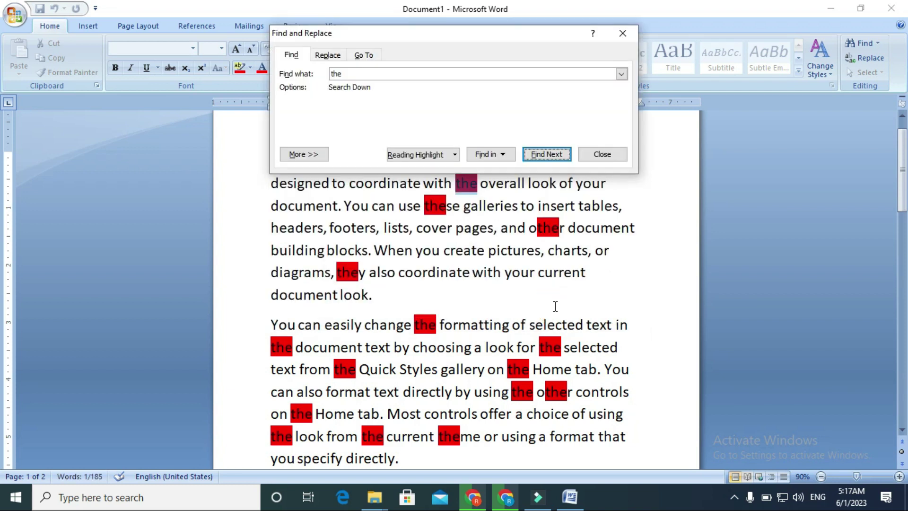
left_click(537, 152)
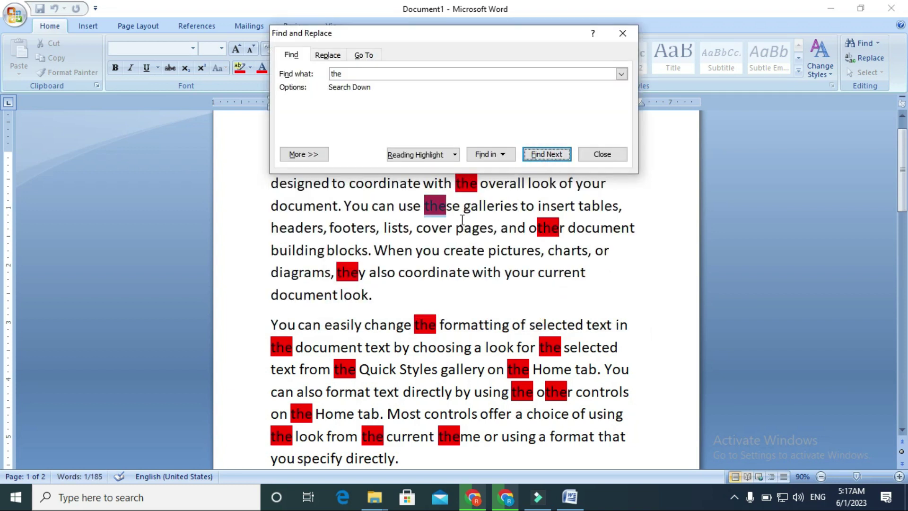
left_click(548, 157)
left_click(547, 155)
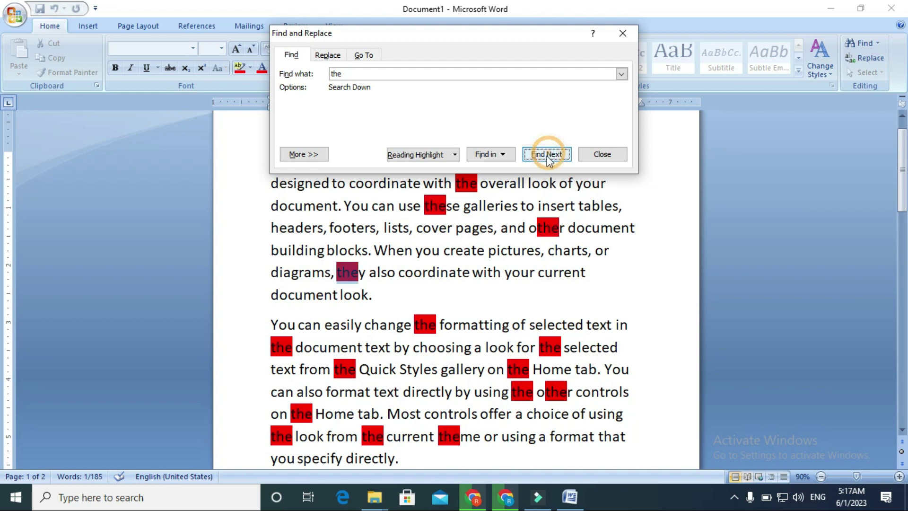
left_click(491, 158)
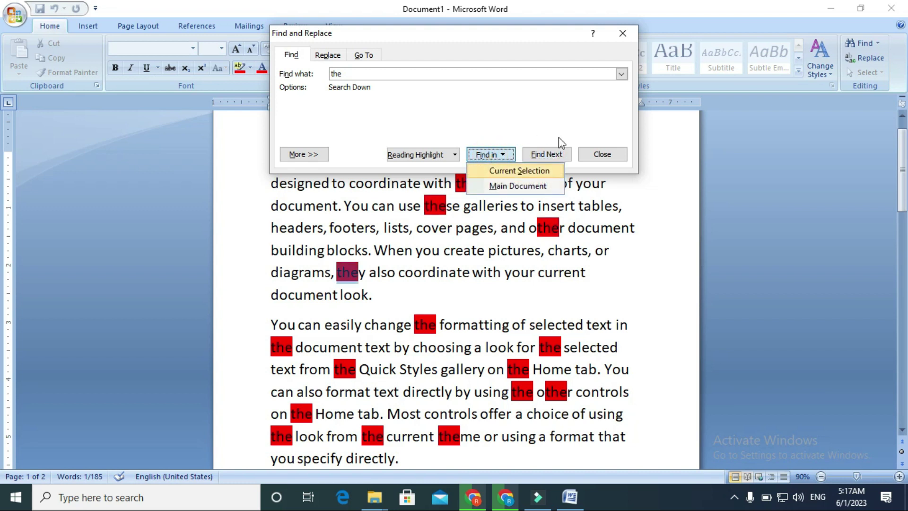
left_click(599, 155)
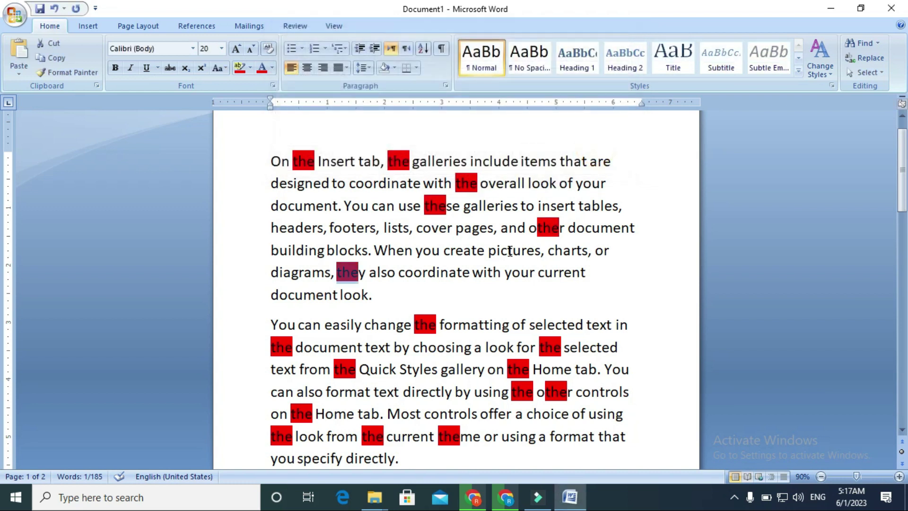
- Undo back to =rand() with Ctrl+Z and regenerate the three paragraphs without highlights
left_click(294, 150)
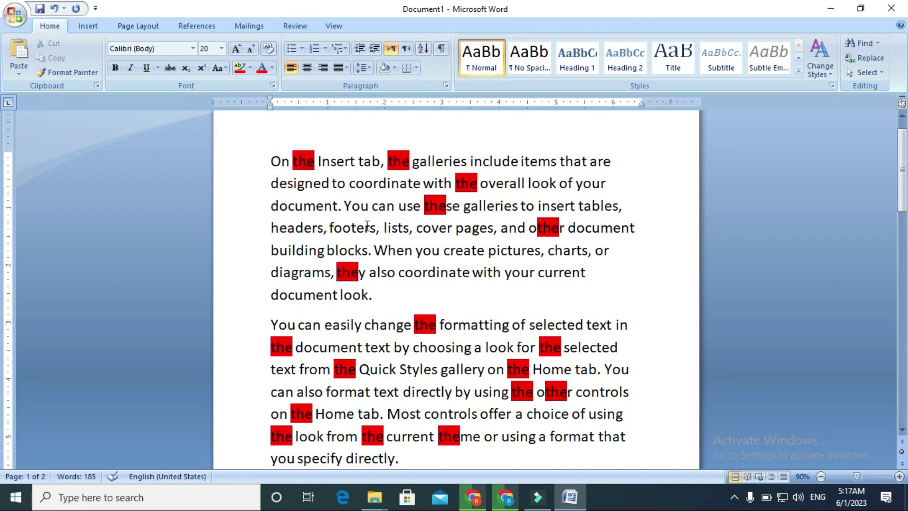
scroll(374, 229, "down", 2)
scroll(373, 229, "down", 1)
scroll(374, 229, "down", 1)
scroll(376, 229, "down", 1)
scroll(377, 229, "down", 2)
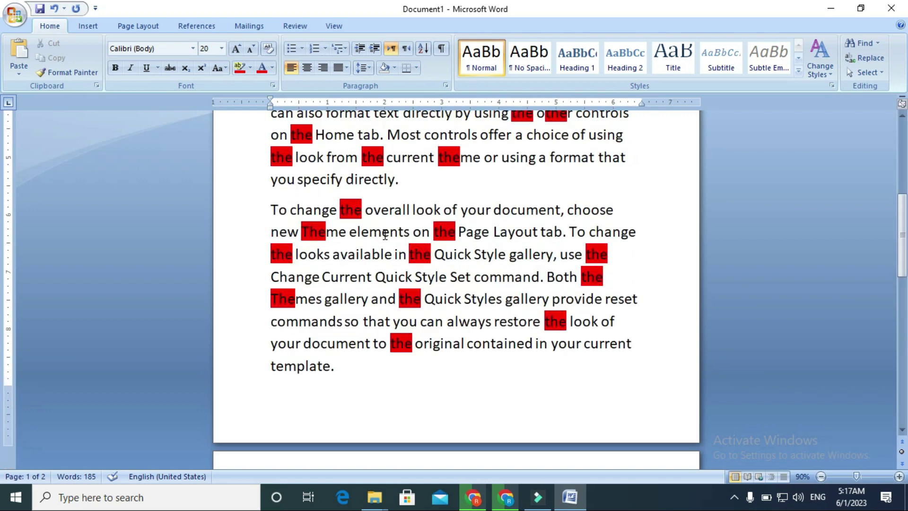
scroll(385, 234, "up", 4)
scroll(421, 229, "up", 1)
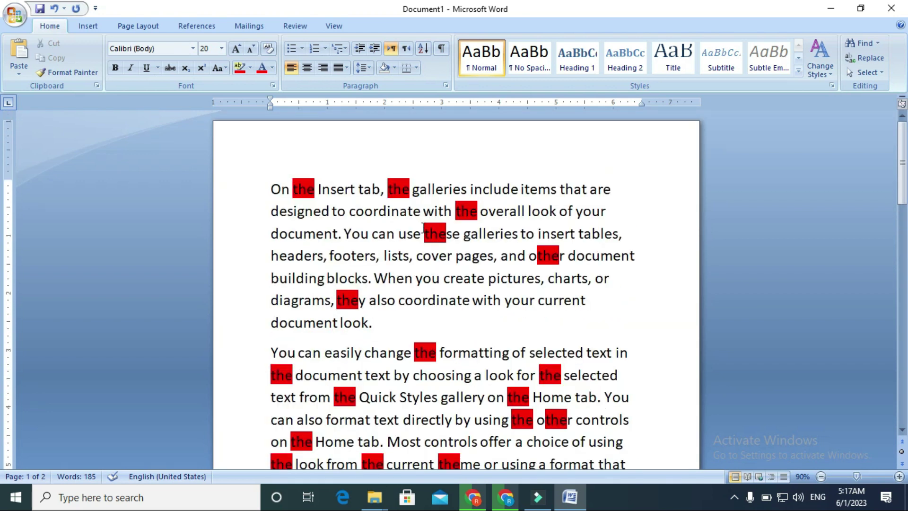
key("ctrl+z")
key("ctrl+z")
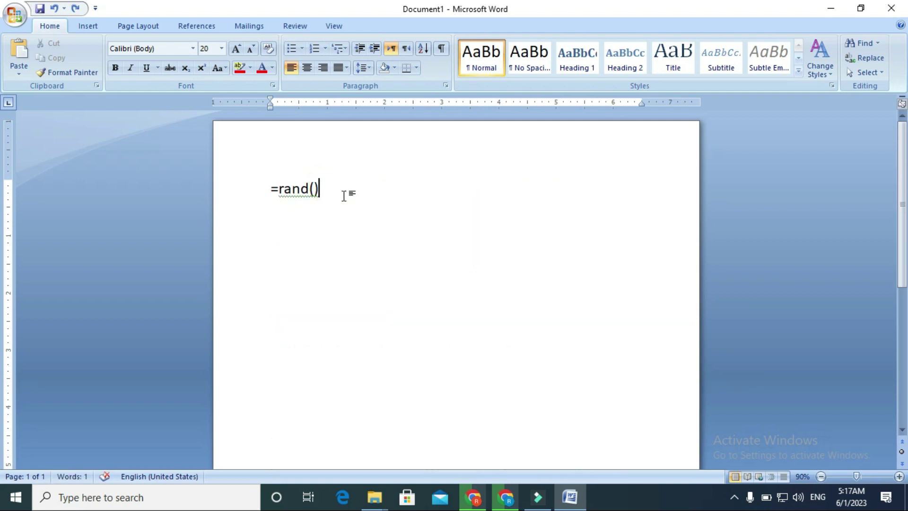
key("Return")
scroll(366, 278, "up", 2)
scroll(364, 258, "up", 4)
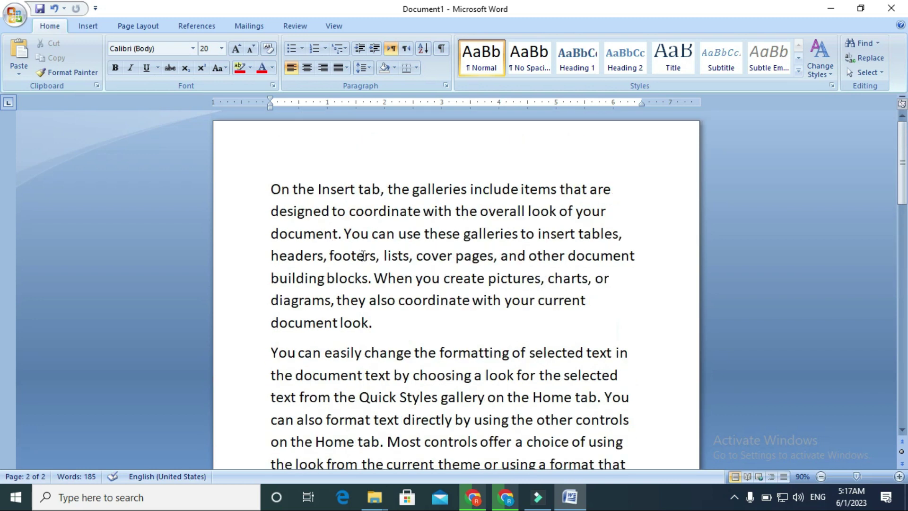
double_click(401, 189)
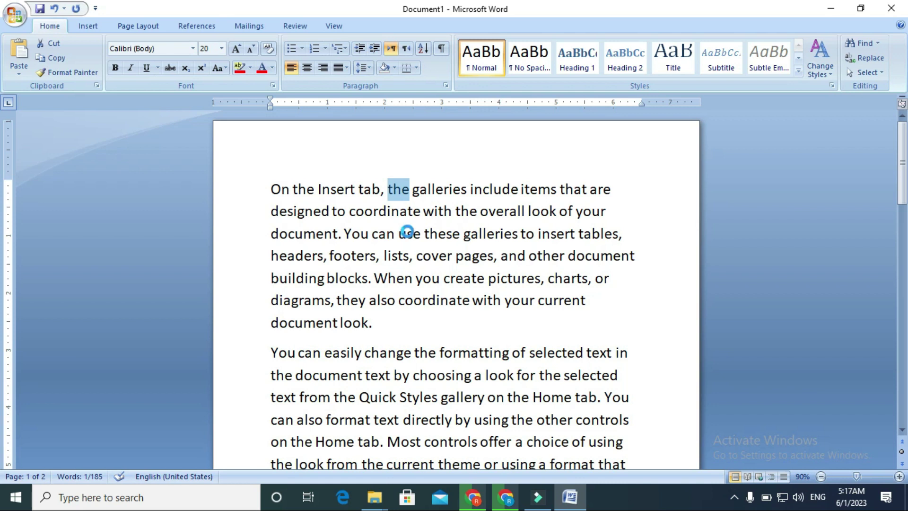
type("Rafid Tech channel")
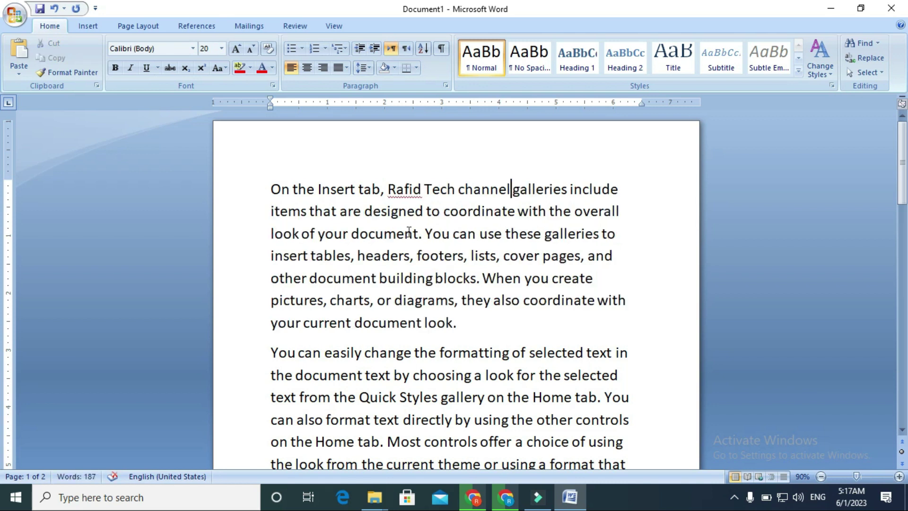
key("ctrl+z")
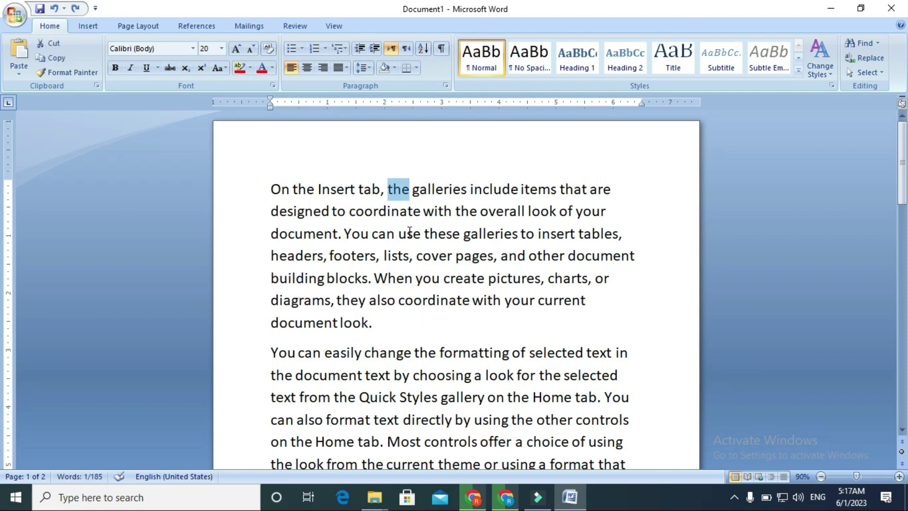
key("ctrl+y")
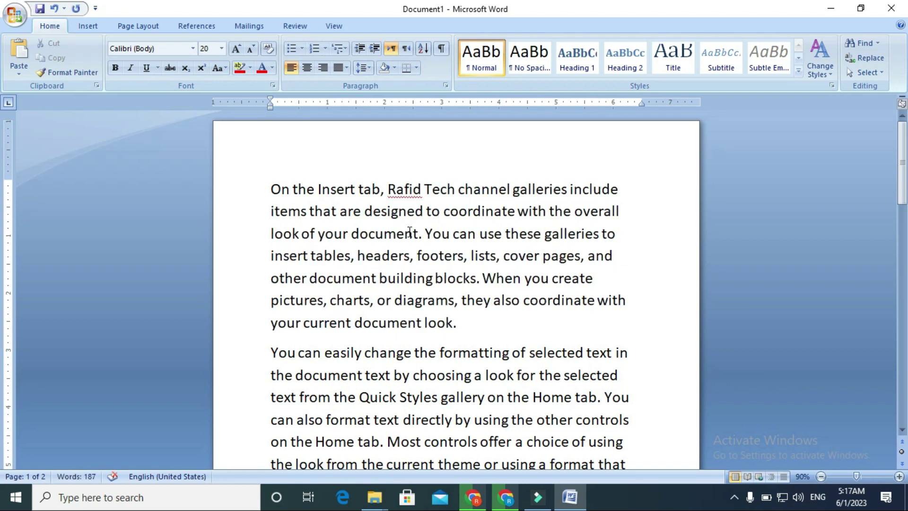
key("BackSpace")
key("BackSpace")
key("BackSpace")
key("BackSpace")
key("BackSpace")
key("BackSpace")
key("BackSpace")
key("BackSpace")
key("BackSpace")
key("BackSpace")
key("BackSpace")
key("BackSpace")
key("BackSpace")
key("BackSpace")
key("BackSpace")
key("BackSpace")
key("BackSpace")
key("BackSpace")
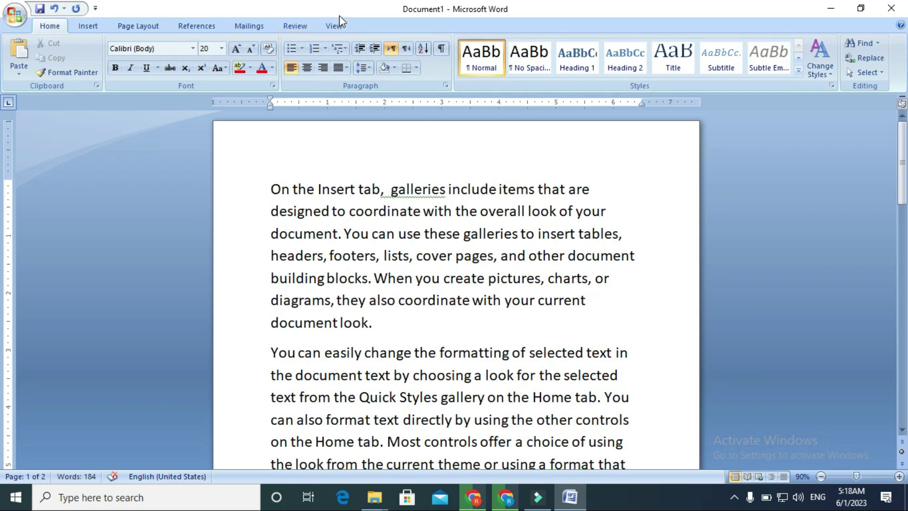
- Delete the khan and Macro1 macros from View > Macros, confirming each deletion with Yes
left_click(332, 26)
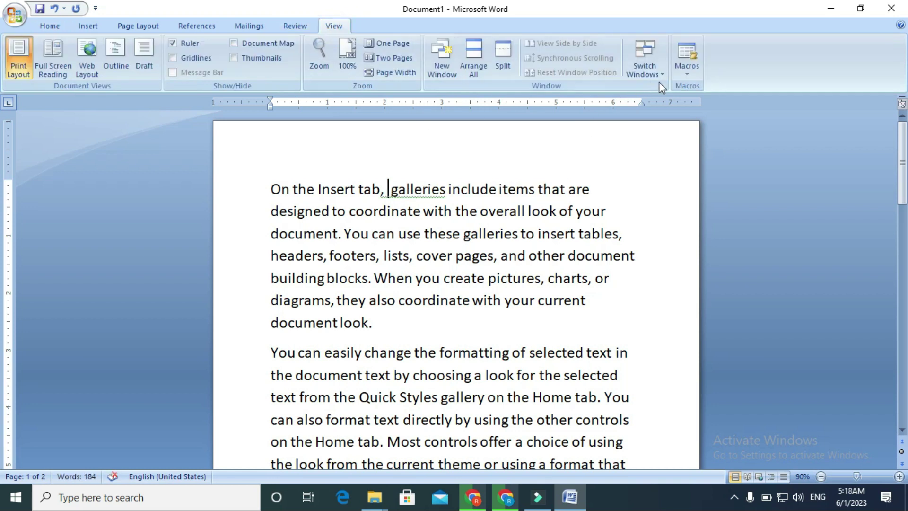
left_click(690, 68)
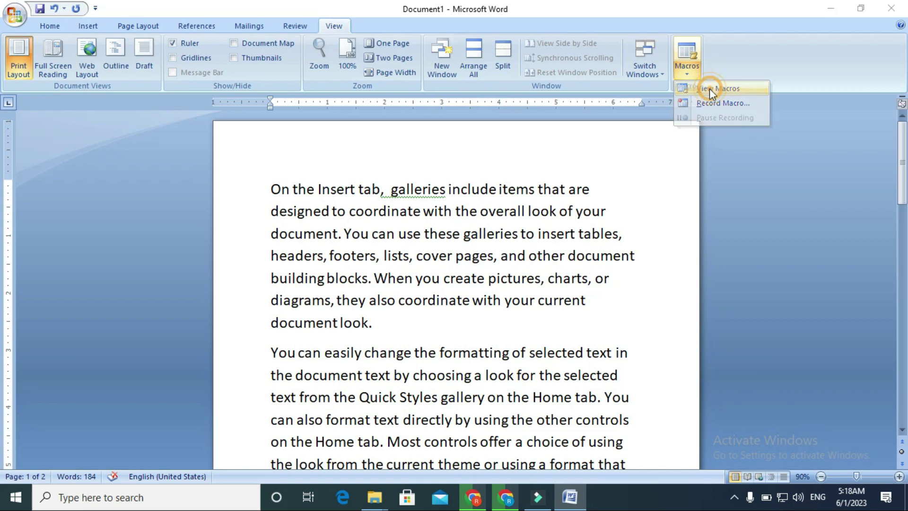
left_click(709, 89)
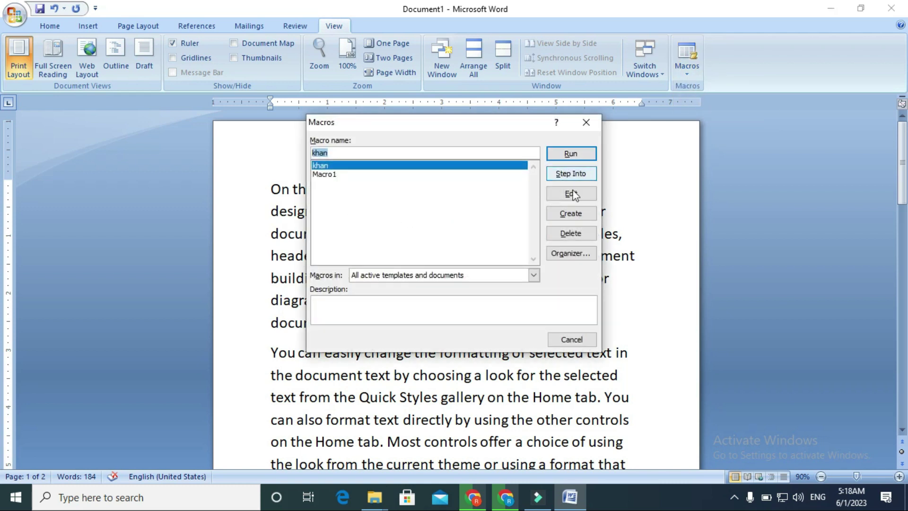
left_click(571, 234)
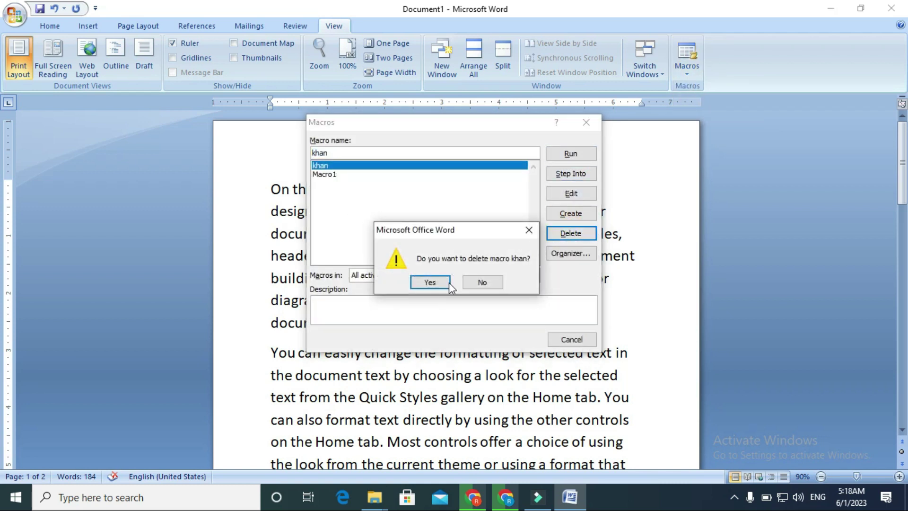
left_click(428, 282)
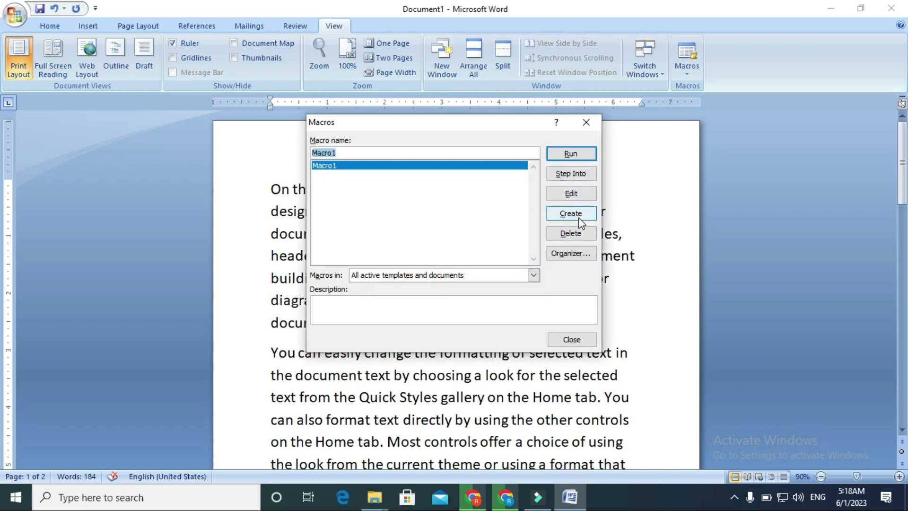
left_click(571, 234)
left_click(437, 284)
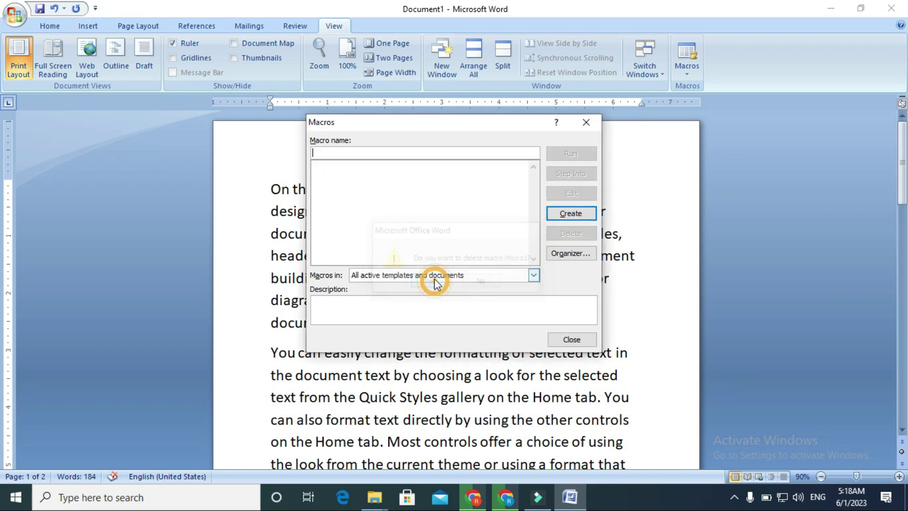
left_click(577, 123)
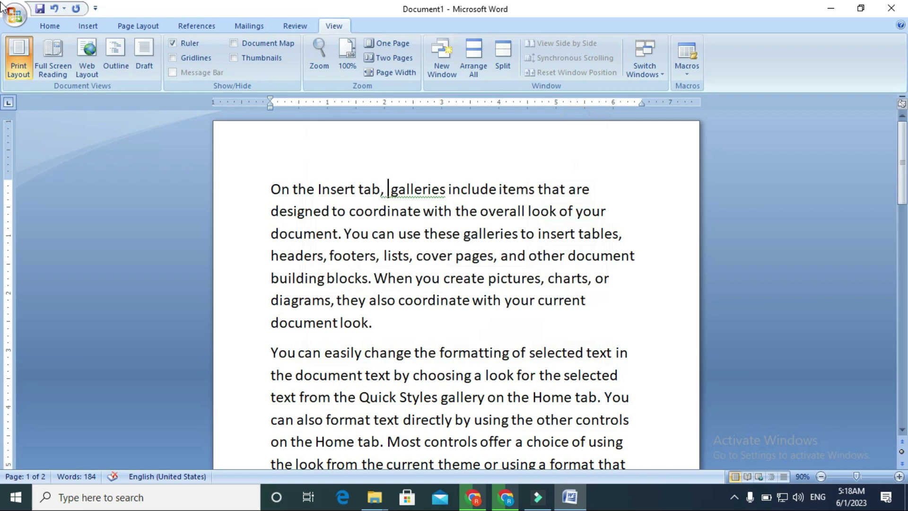
left_click(56, 25)
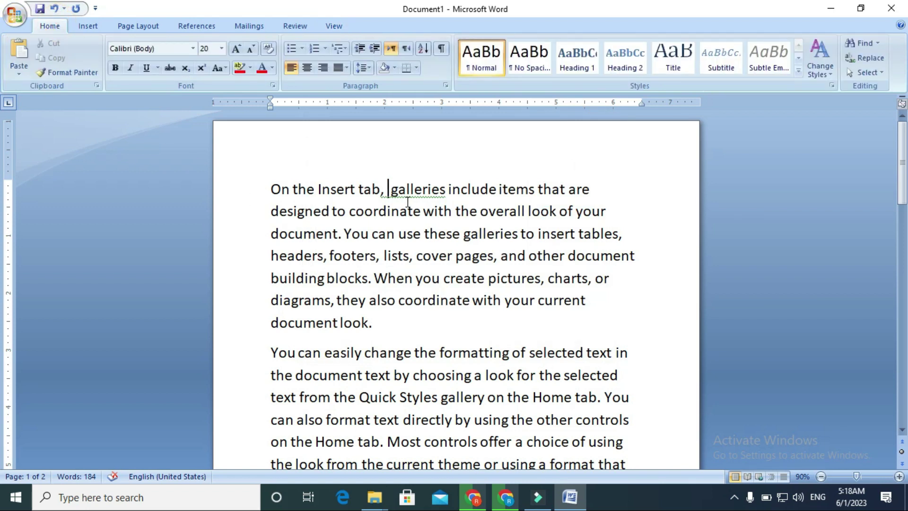
- Remove a stray typed 'R' and select the word 'the' in 'On the Insert tab'
type("R")
key("BackSpace")
left_click_drag(292, 189, 314, 190)
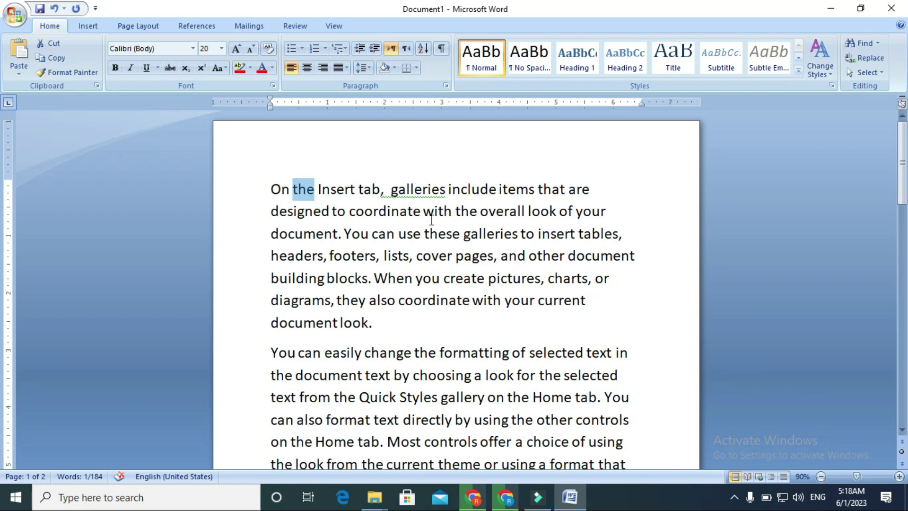
left_click(322, 189)
left_click_drag(293, 189, 315, 190)
left_click(338, 234)
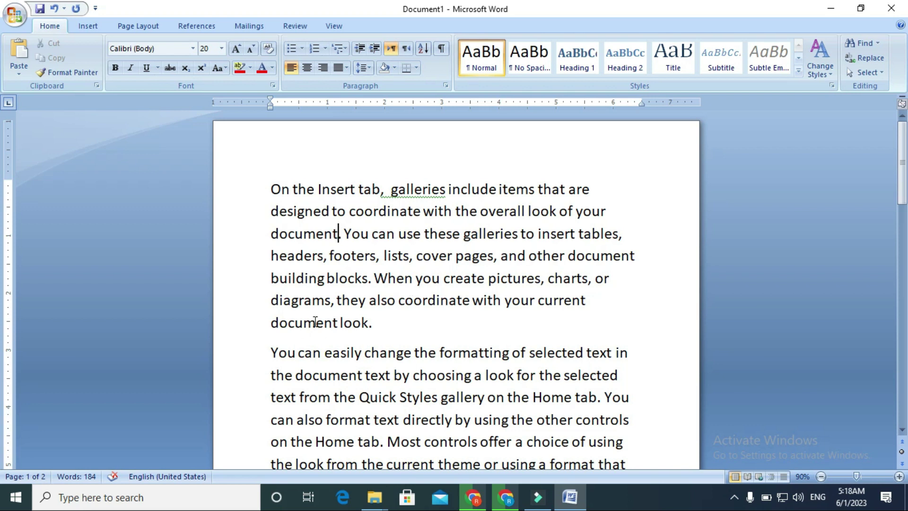
left_click_drag(296, 188, 314, 190)
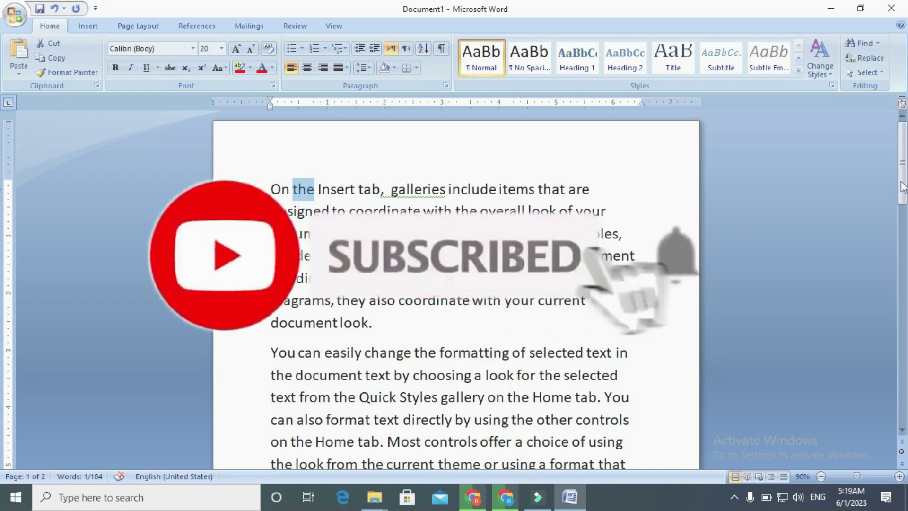
left_click(865, 59)
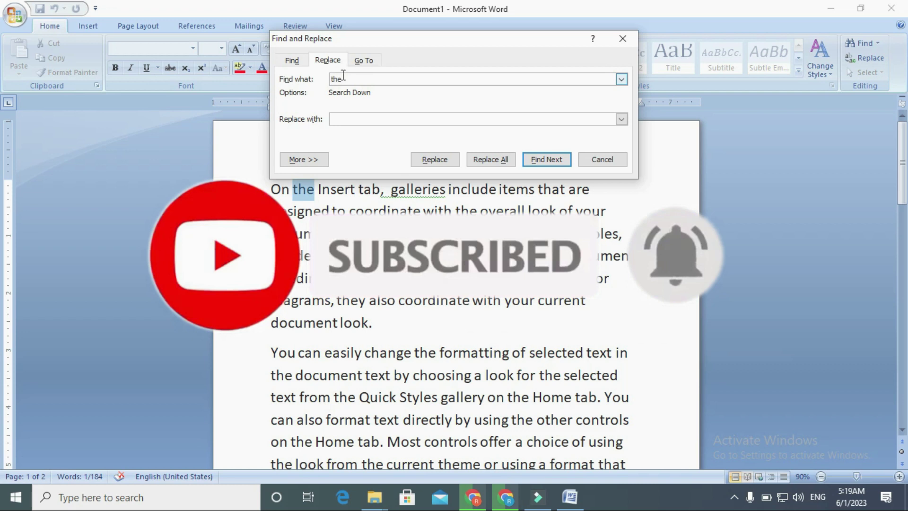
left_click(373, 119)
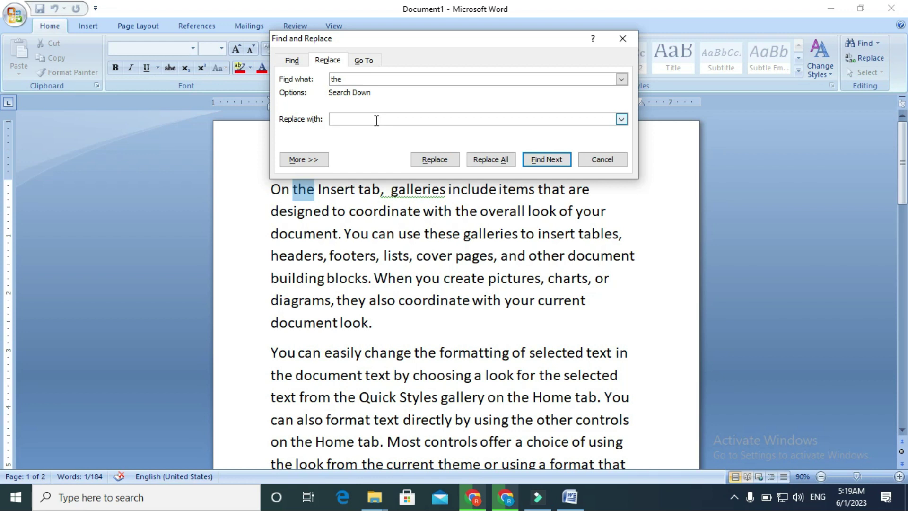
type("Rafid")
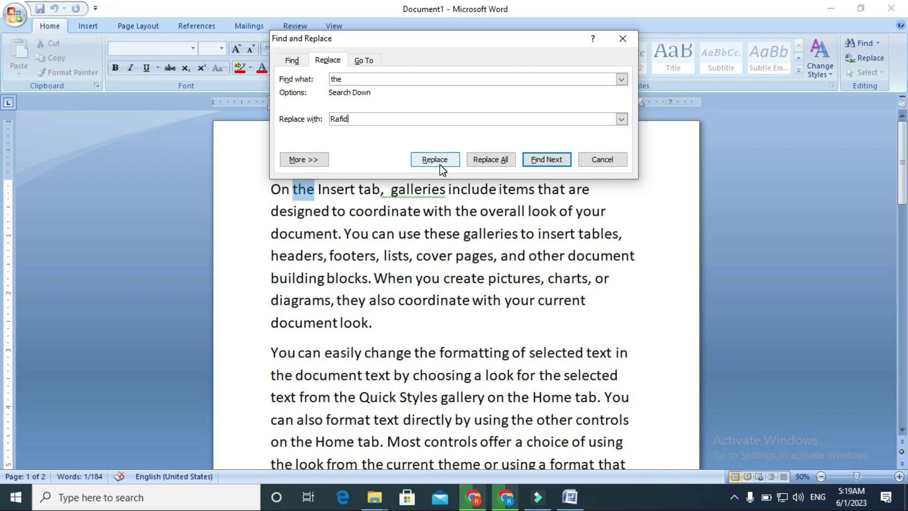
left_click(487, 164)
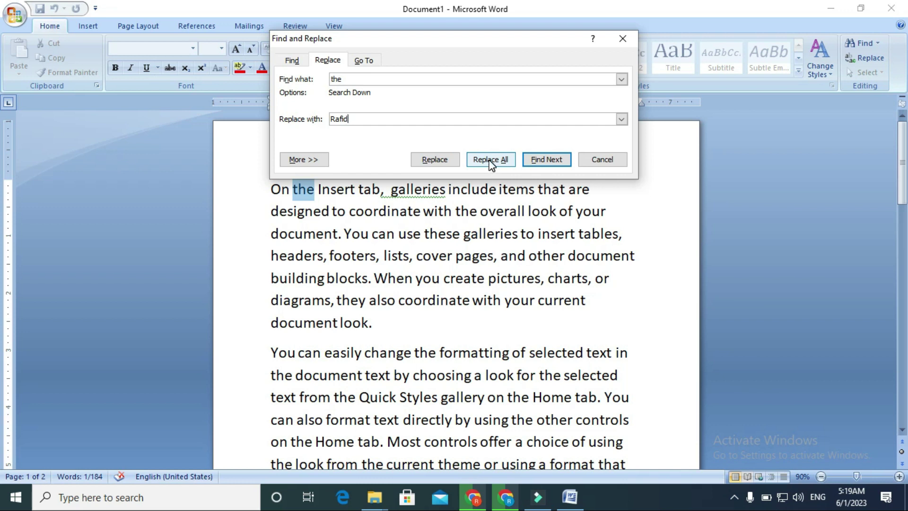
left_click(429, 283)
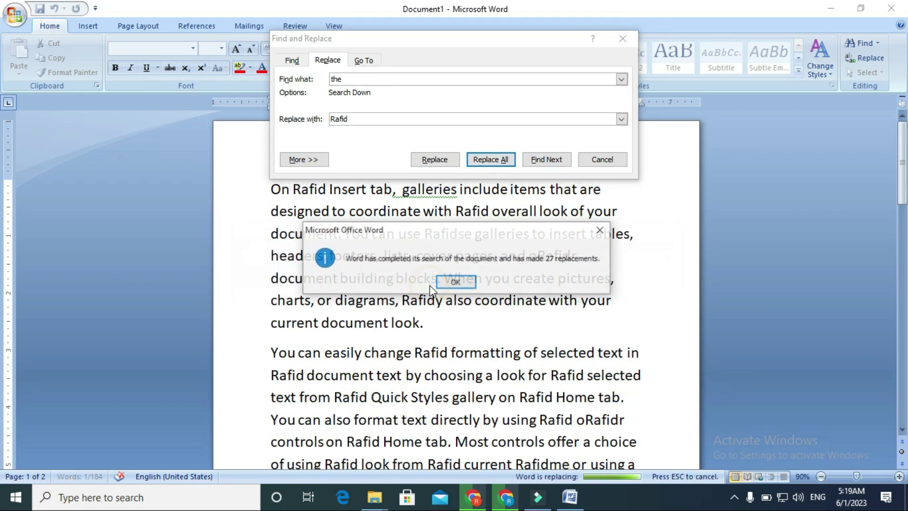
left_click(453, 283)
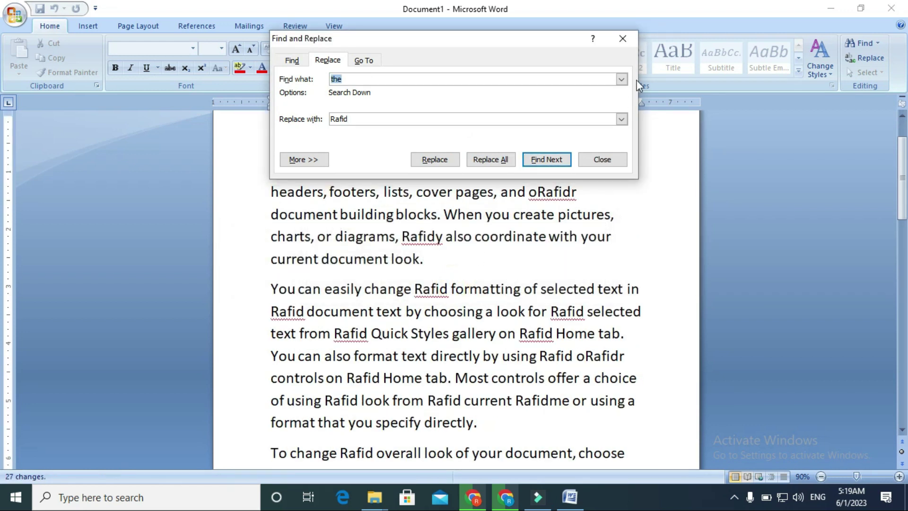
left_click(625, 39)
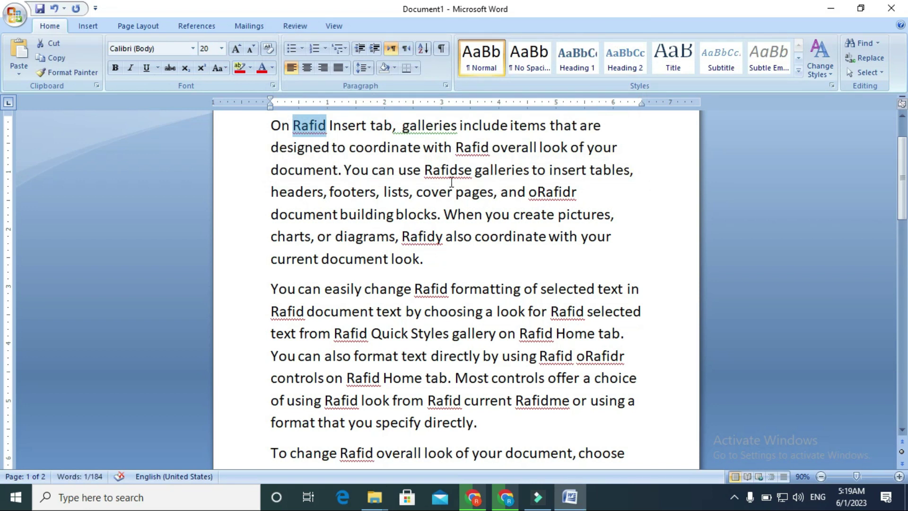
scroll(407, 358, "down", 2)
scroll(408, 358, "down", 2)
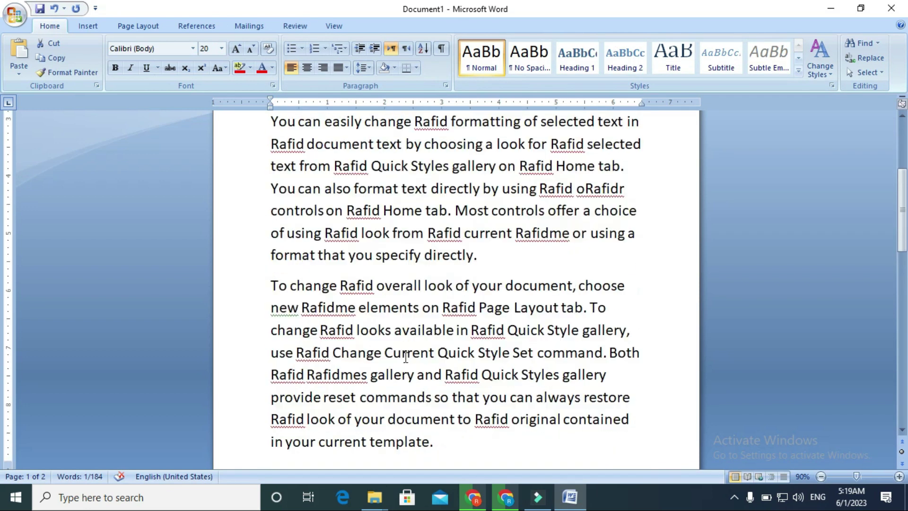
scroll(408, 358, "up", 3)
key("ctrl+z")
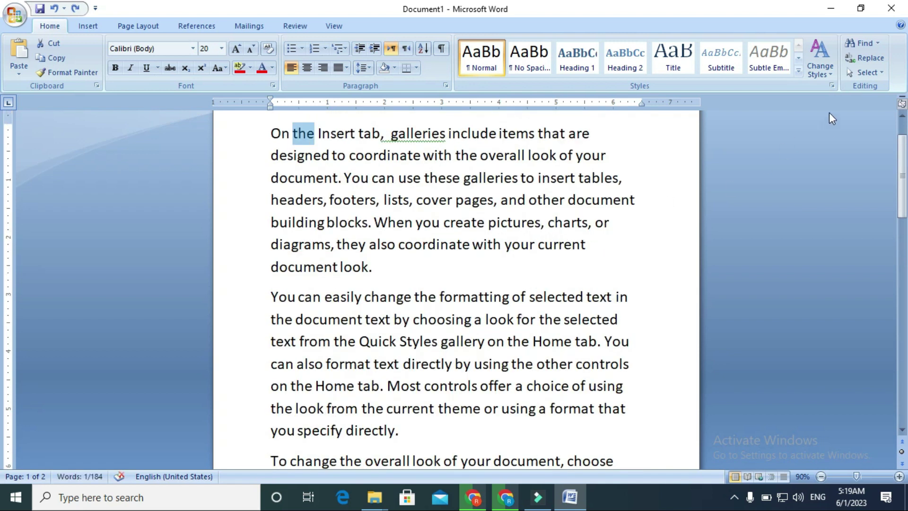
- Replace only the first 'the' with a name using Find and Replace (Ctrl+H)
left_click(862, 57)
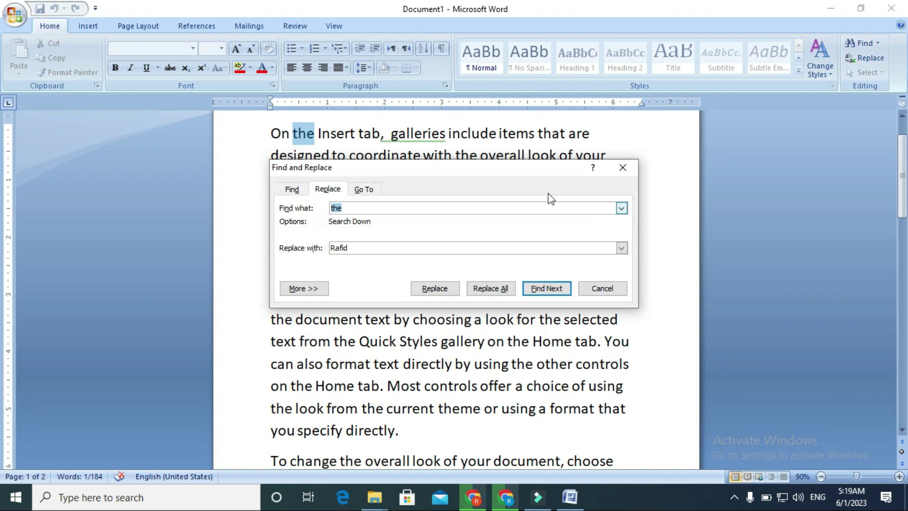
left_click(623, 167)
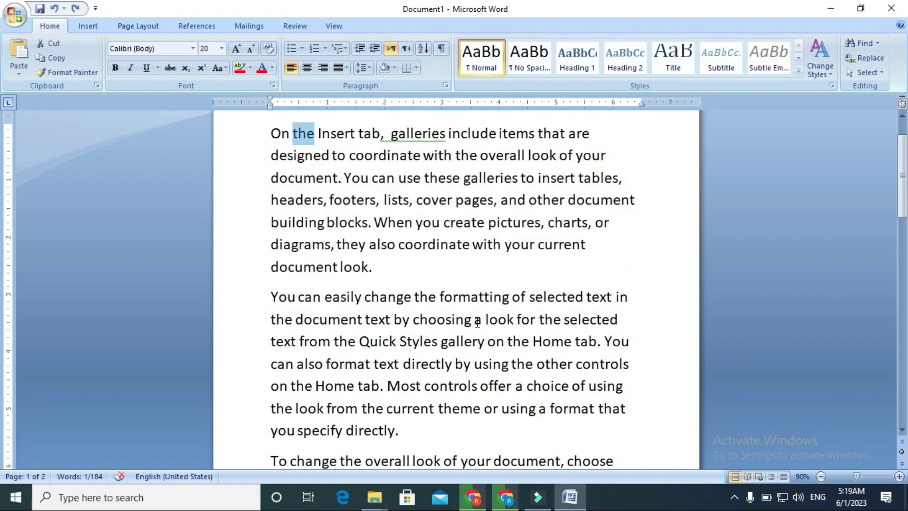
key("ctrl+h")
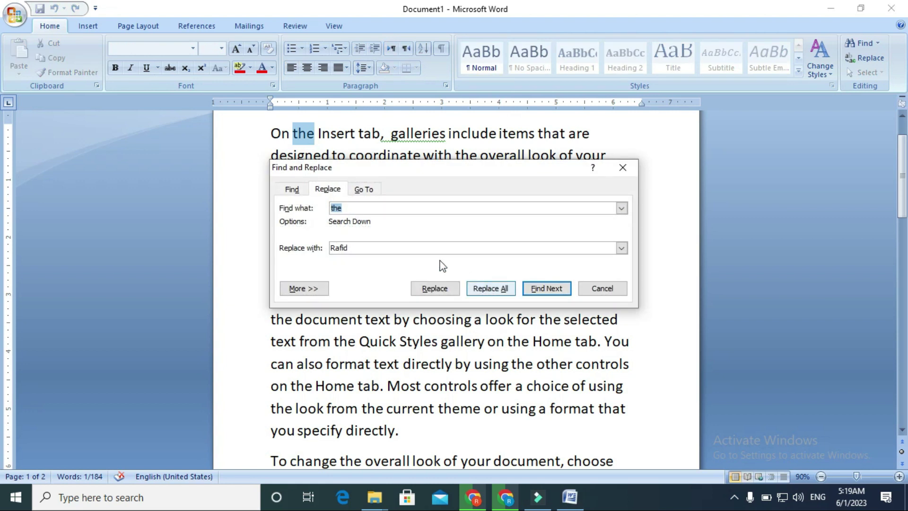
left_click(378, 248)
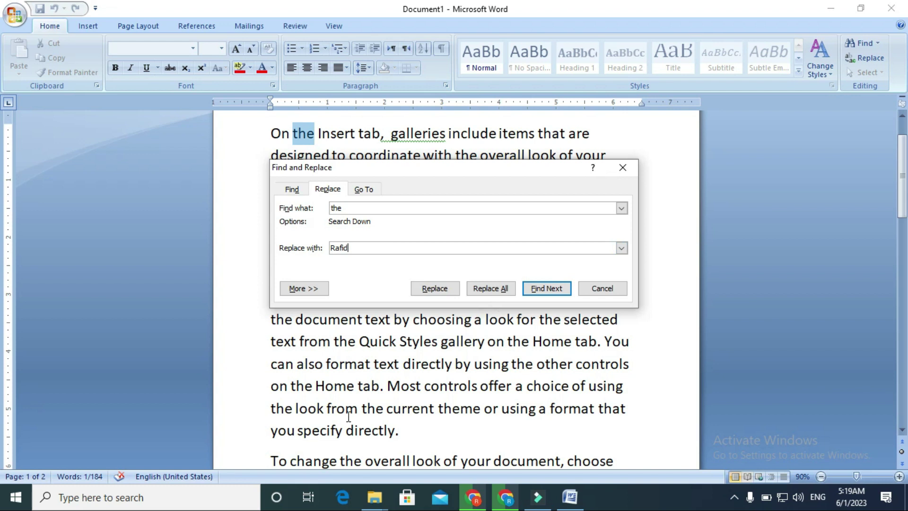
left_click(435, 289)
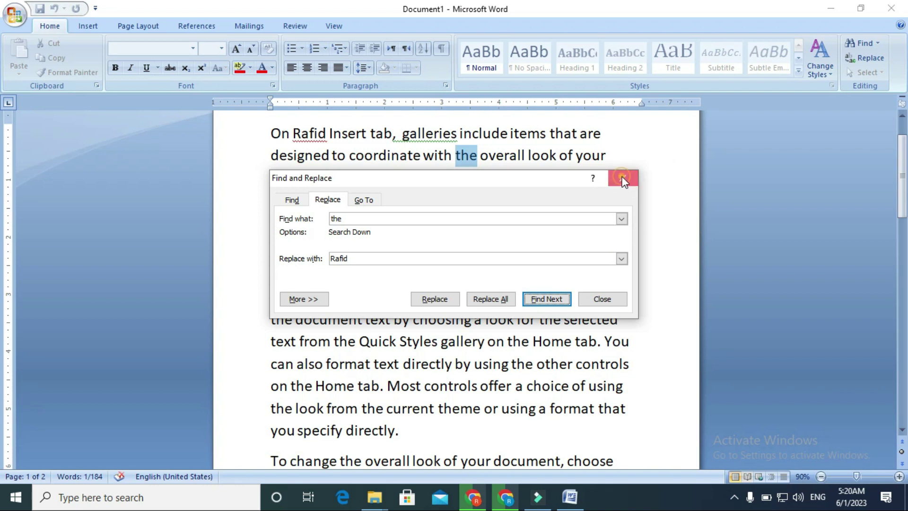
left_click(623, 177)
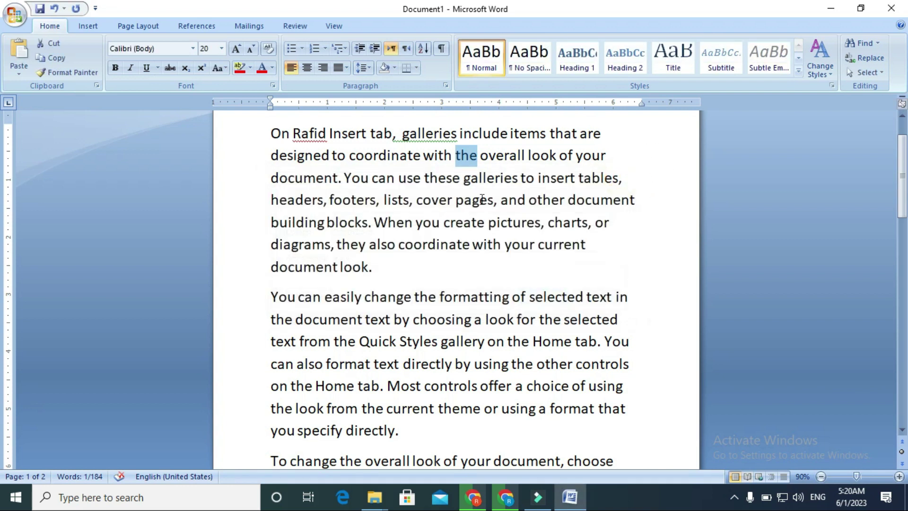
- Undo that replacement with Ctrl+Z and deselect at the end of the first paragraph
left_click(326, 135)
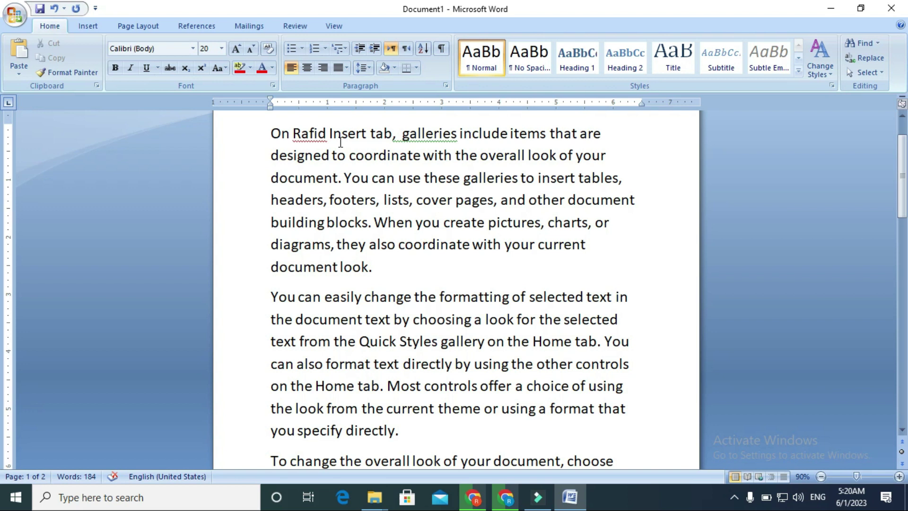
key("ctrl+z")
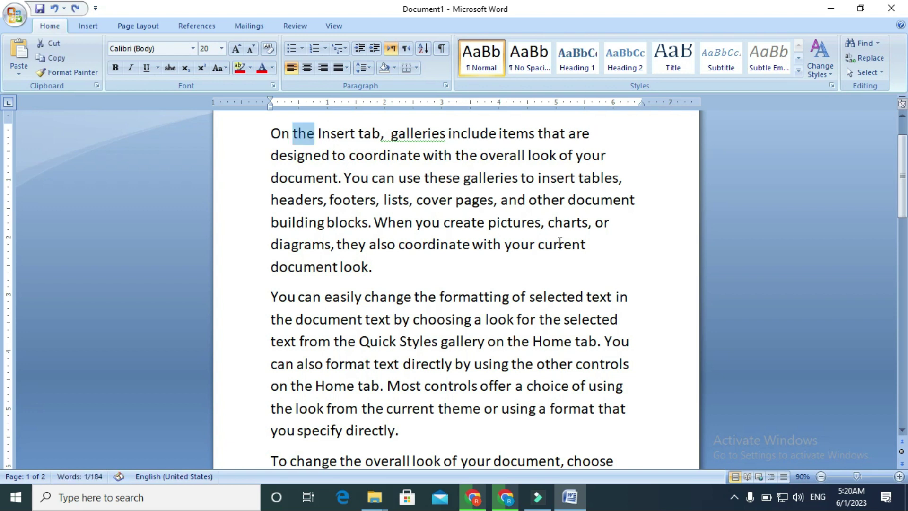
left_click(381, 274)
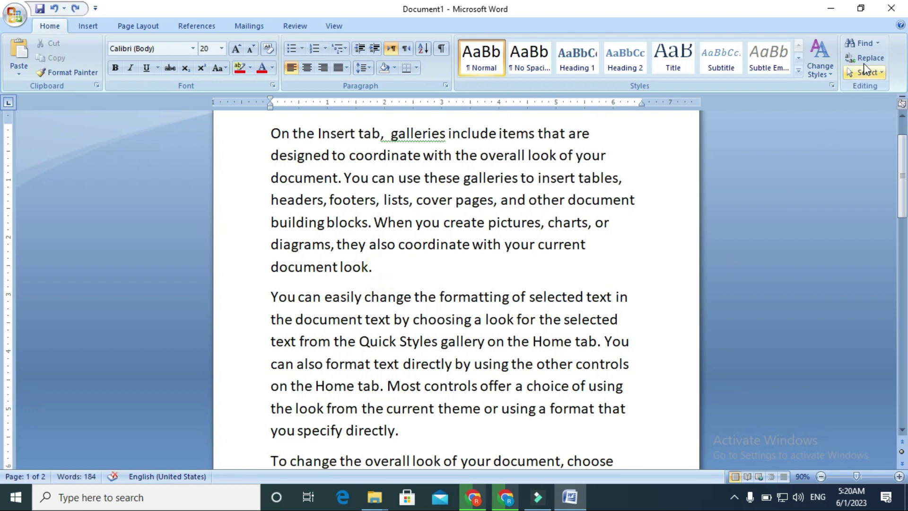
- View the Go To tab in Find and Replace, close it, and select all text
left_click(866, 41)
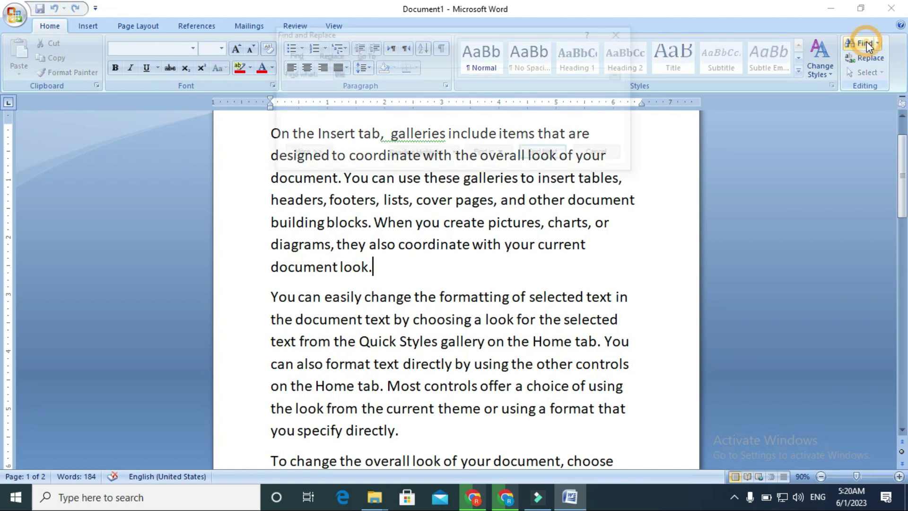
left_click(367, 55)
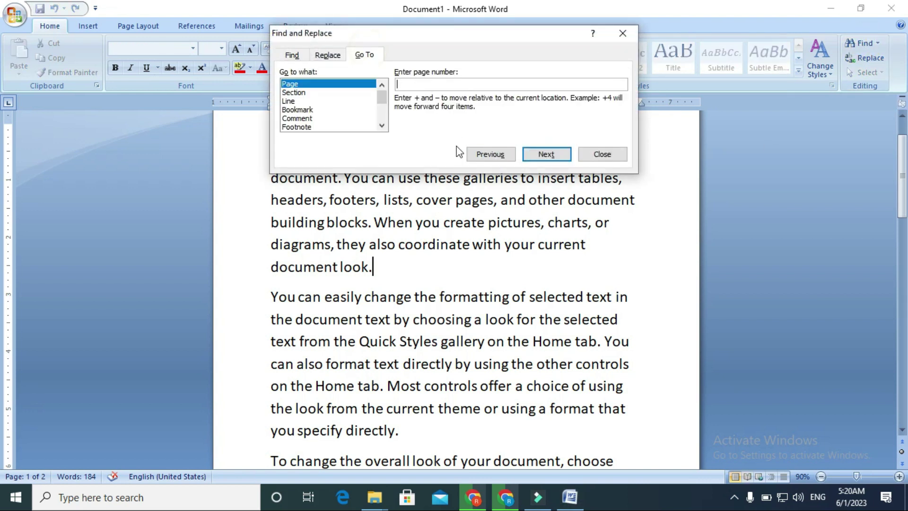
left_click(621, 32)
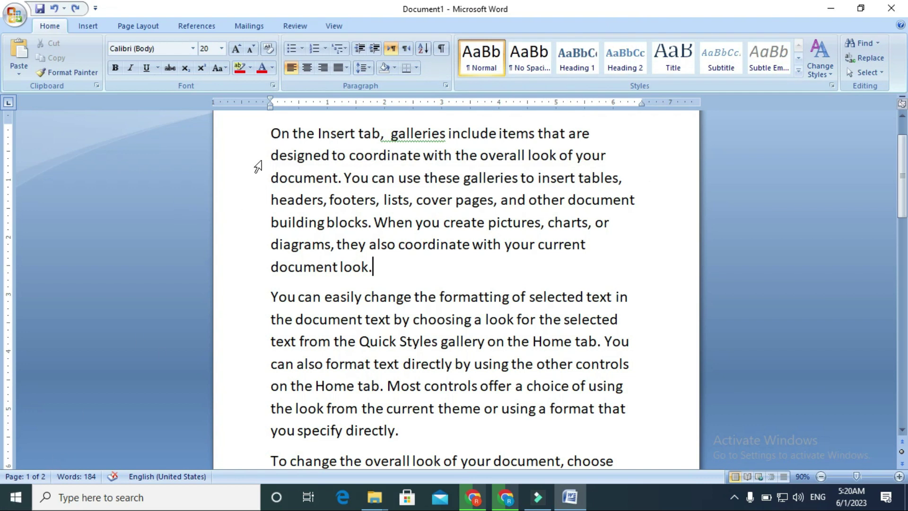
key("ctrl+a")
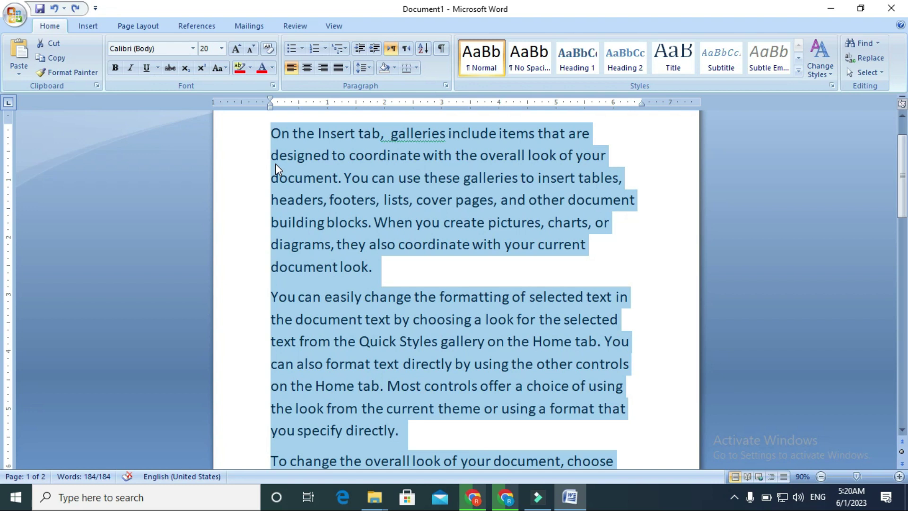
- Copy all the text and paste copies at the document end, reaching 37 pages and 5,888 words
key("ctrl+c")
key("ctrl+End")
key("ctrl+v")
key("ctrl+v")
key("ctrl+v")
key("ctrl+v")
key("ctrl+v")
key("ctrl+v")
key("ctrl+v")
key("ctrl+v")
key("ctrl+v")
key("ctrl+v")
key("ctrl+v")
key("ctrl+v")
key("ctrl+v")
key("ctrl+v")
key("ctrl+v")
key("ctrl+v")
key("ctrl+v")
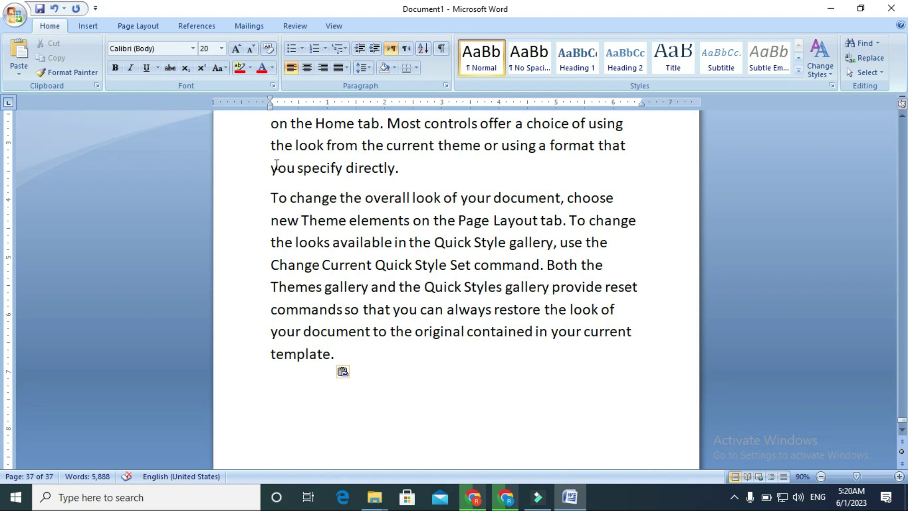
- Go to page 1 with Ctrl+G, close the dialog, and scroll to the top
key("ctrl+g")
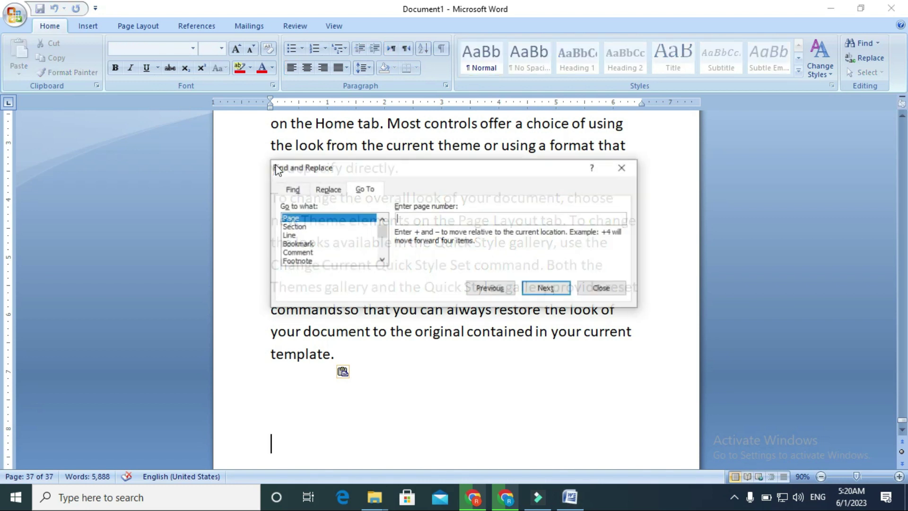
type("1")
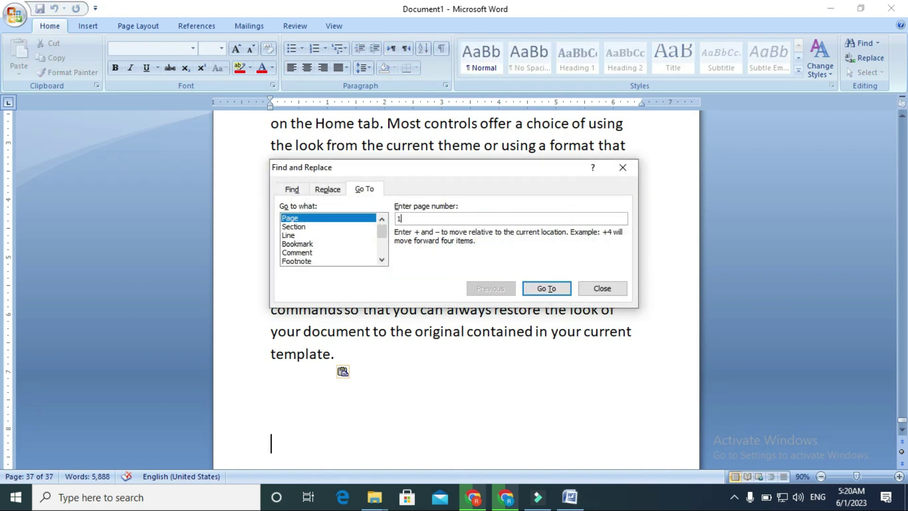
left_click(548, 291)
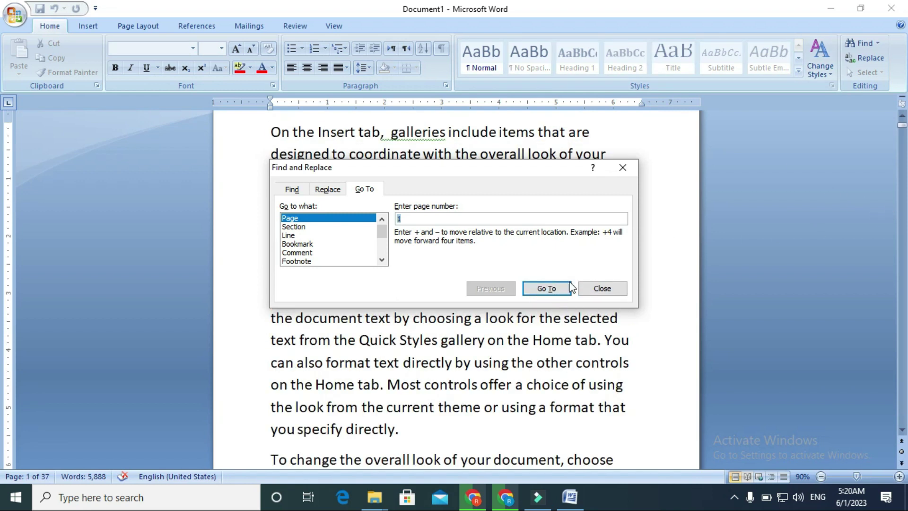
left_click(622, 167)
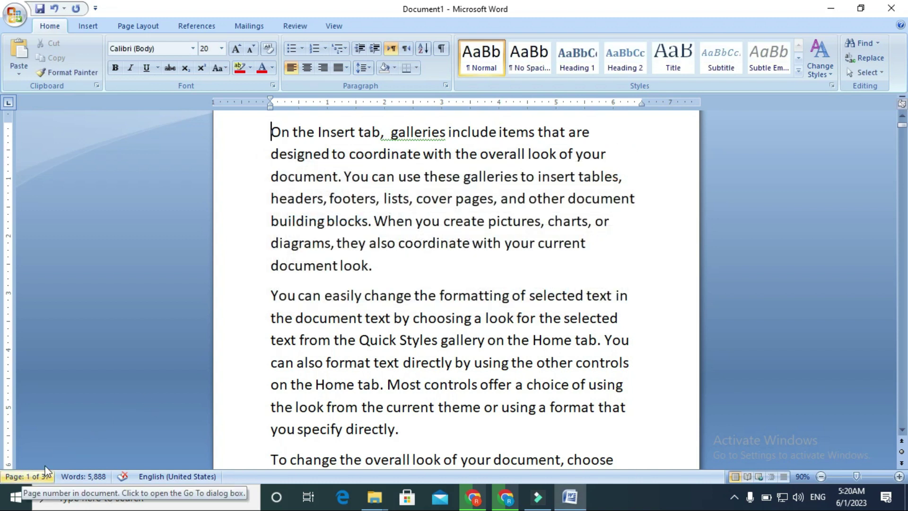
scroll(52, 406, "up", 2)
scroll(53, 406, "up", 1)
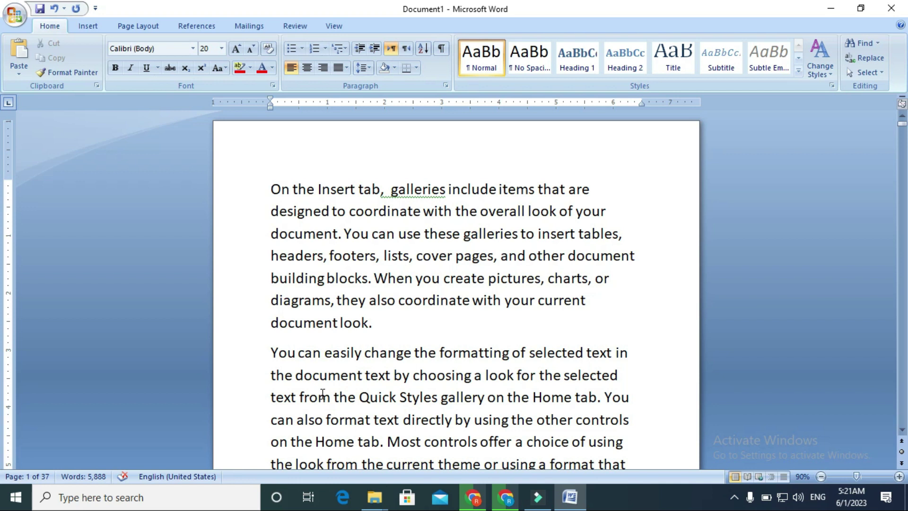
scroll(355, 371, "down", 5)
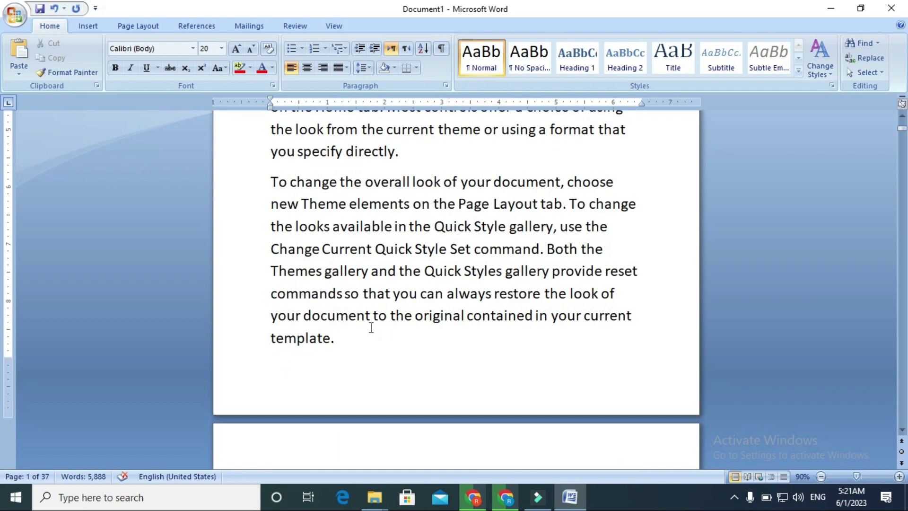
scroll(372, 329, "down", 3)
scroll(409, 308, "down", 5)
scroll(412, 307, "down", 5)
scroll(410, 308, "down", 4)
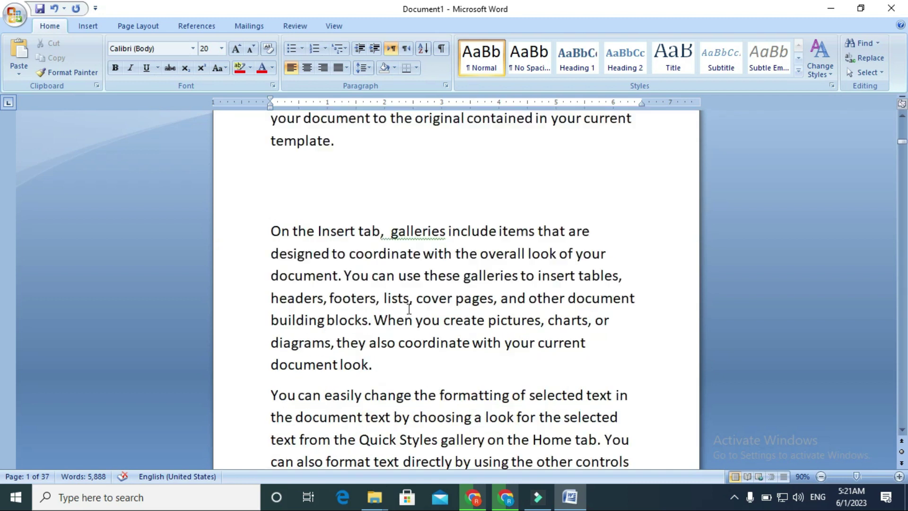
scroll(408, 311, "down", 2)
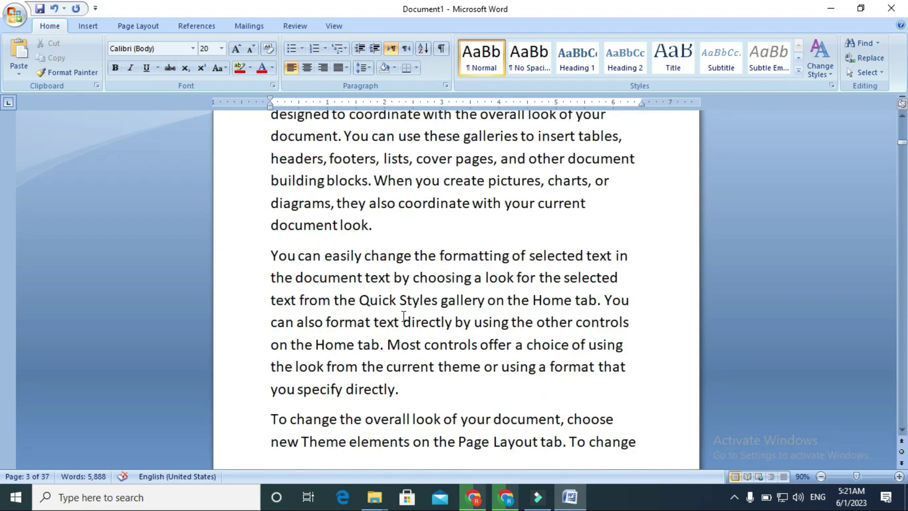
scroll(404, 313, "up", 2)
scroll(398, 289, "down", 8)
scroll(392, 269, "up", 7)
scroll(393, 265, "up", 4)
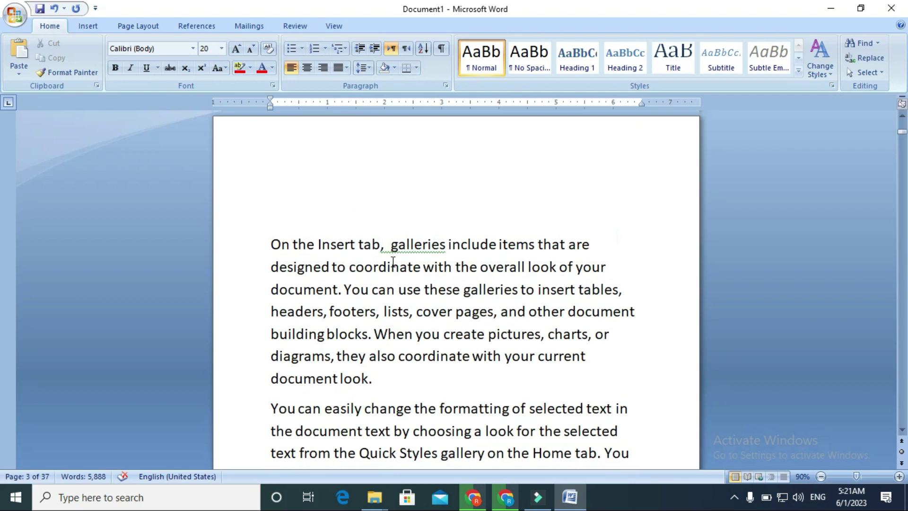
scroll(395, 262, "down", 5)
scroll(402, 261, "up", 4)
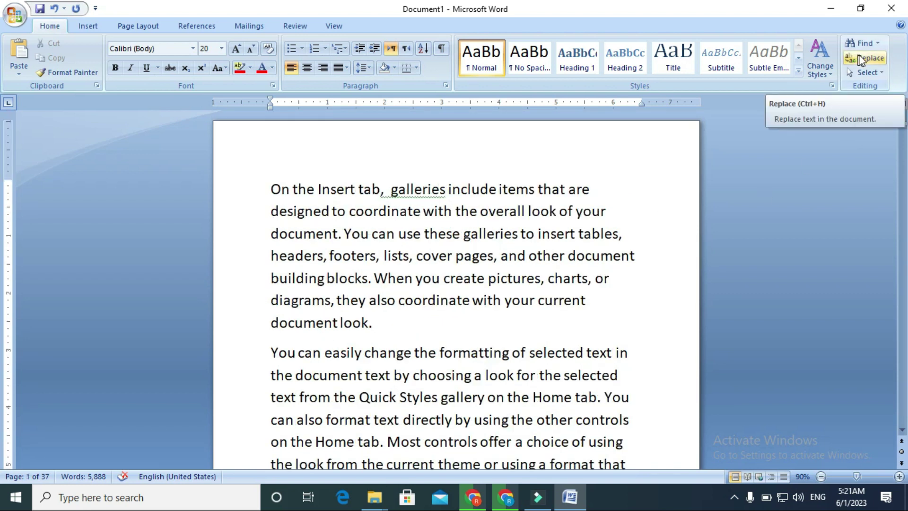
left_click(863, 41)
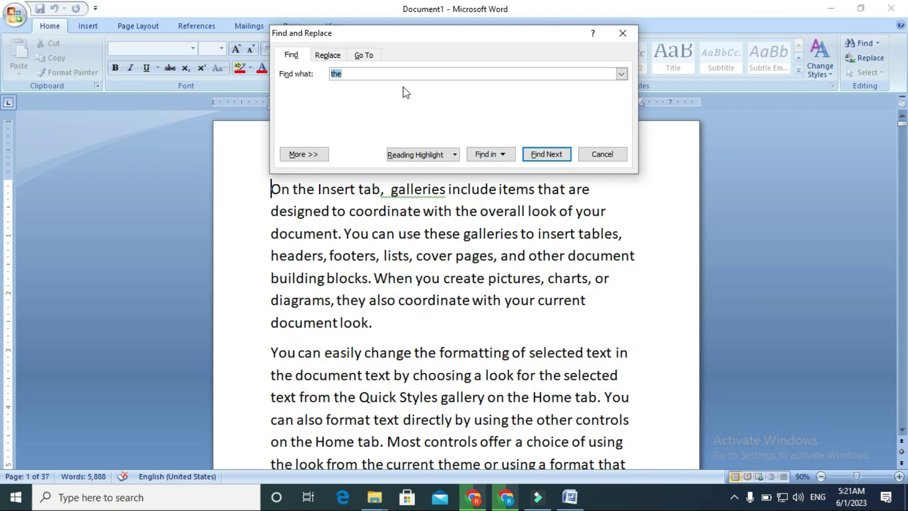
left_click(367, 54)
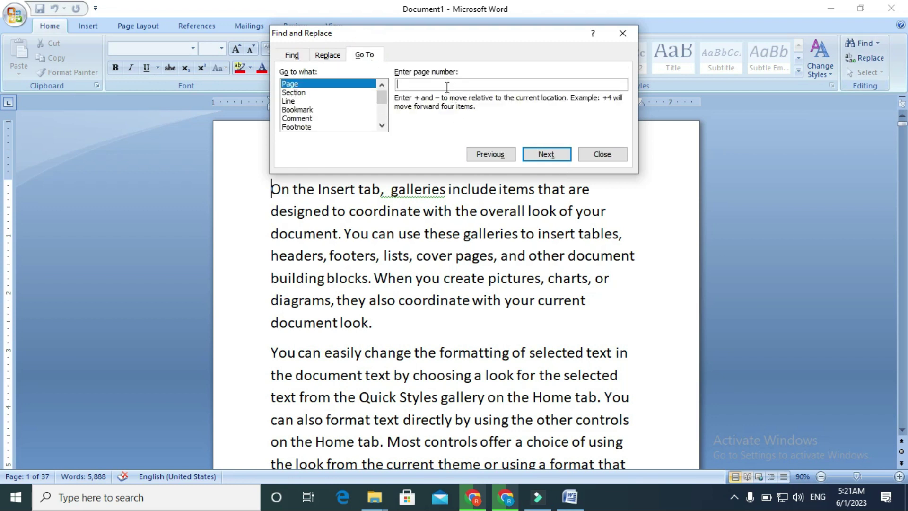
type("25")
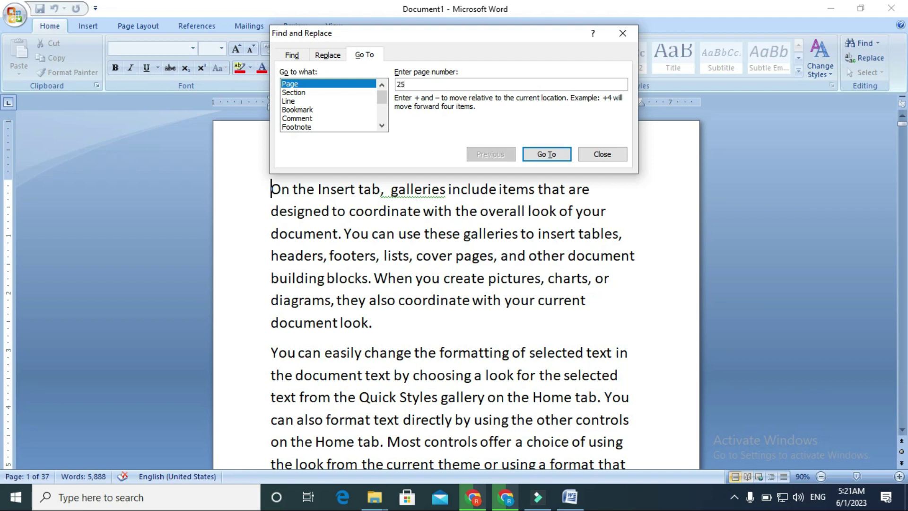
left_click(544, 154)
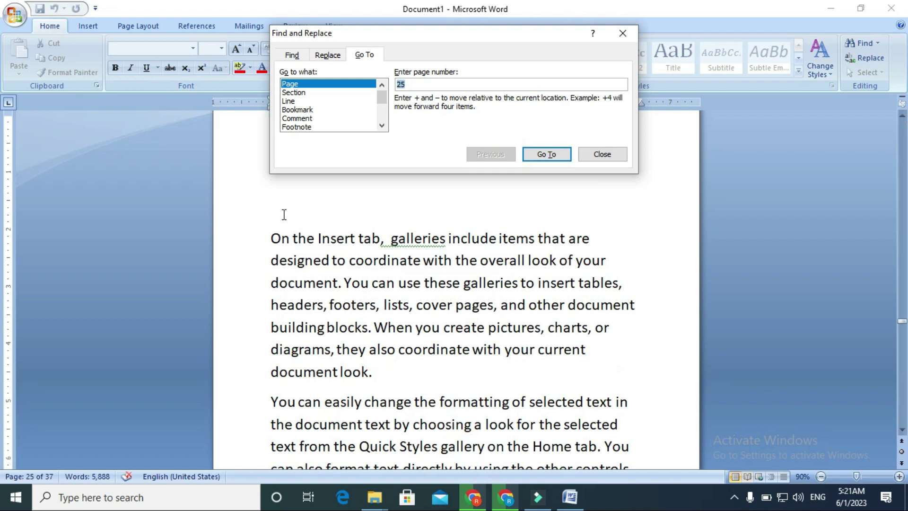
left_click(623, 33)
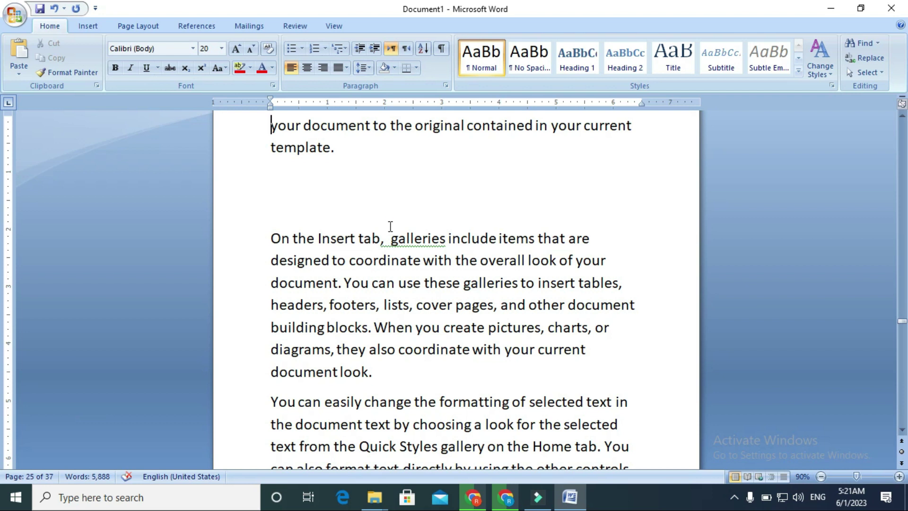
key("ctrl+g")
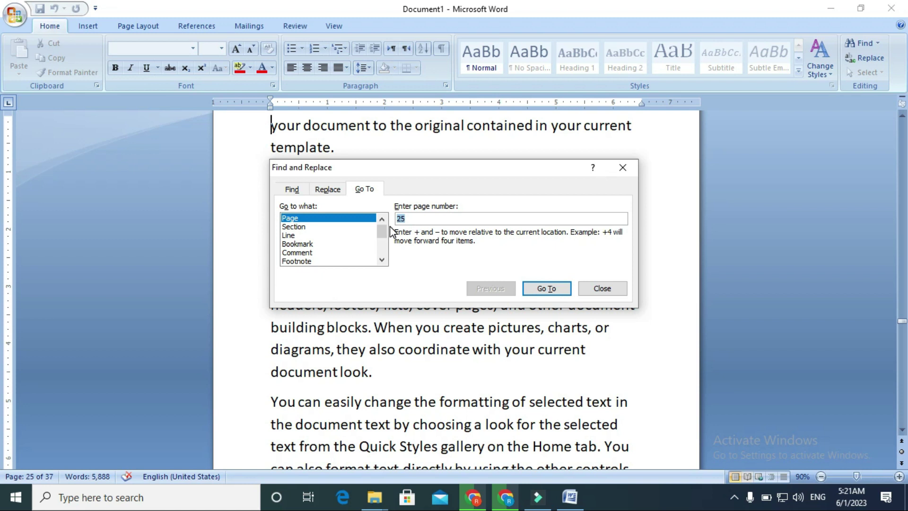
type("1")
left_click(544, 288)
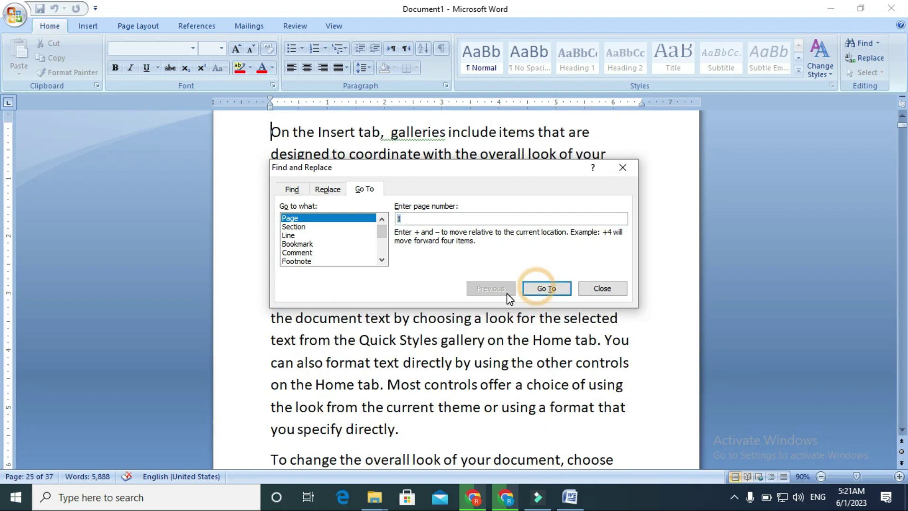
left_click(622, 168)
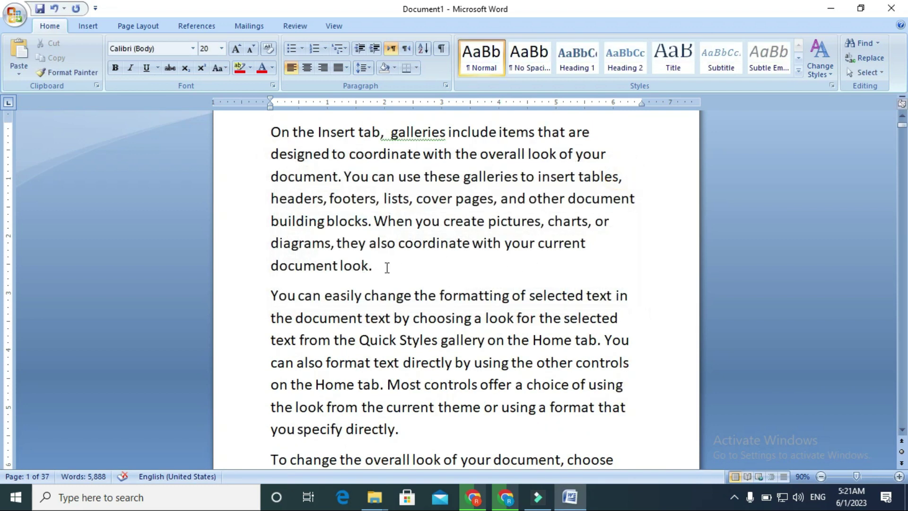
scroll(853, 190, "up", 1)
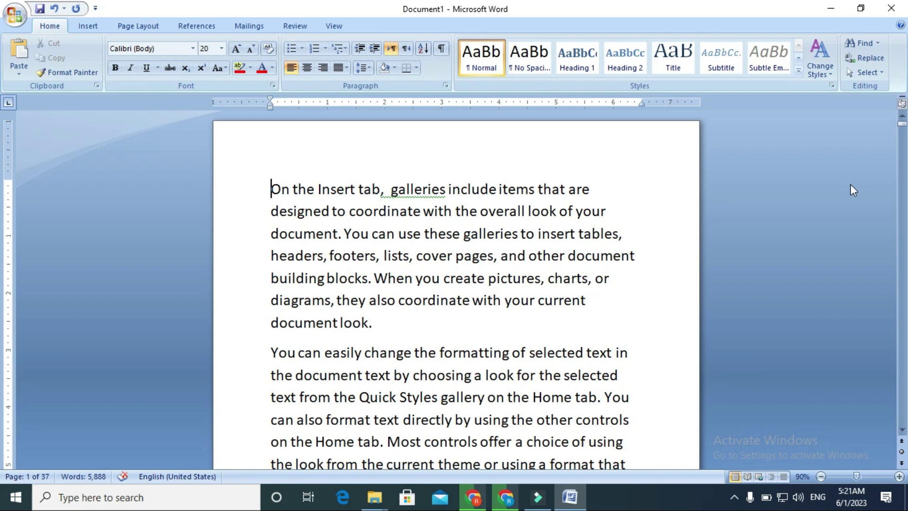
left_click(881, 69)
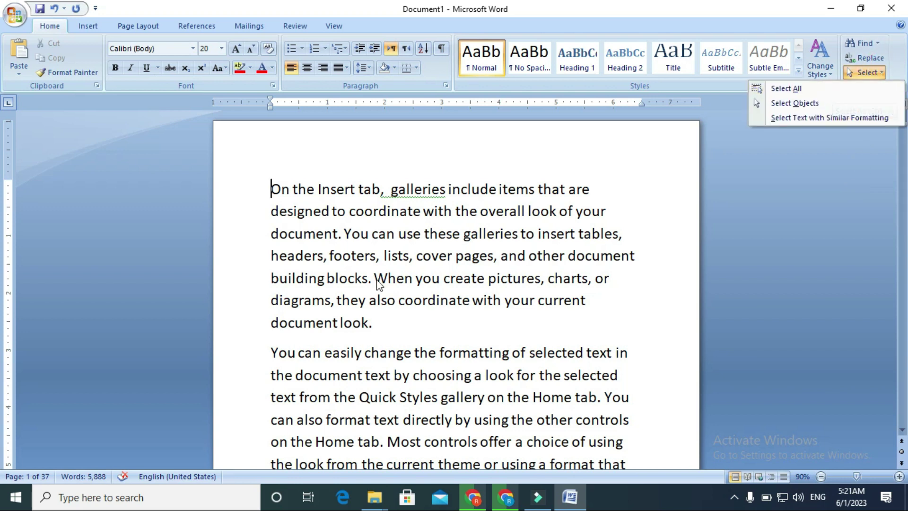
left_click(786, 90)
scroll(452, 280, "down", 3)
scroll(452, 280, "down", 4)
scroll(426, 271, "down", 1)
scroll(426, 278, "up", 4)
scroll(422, 271, "up", 3)
scroll(418, 269, "up", 4)
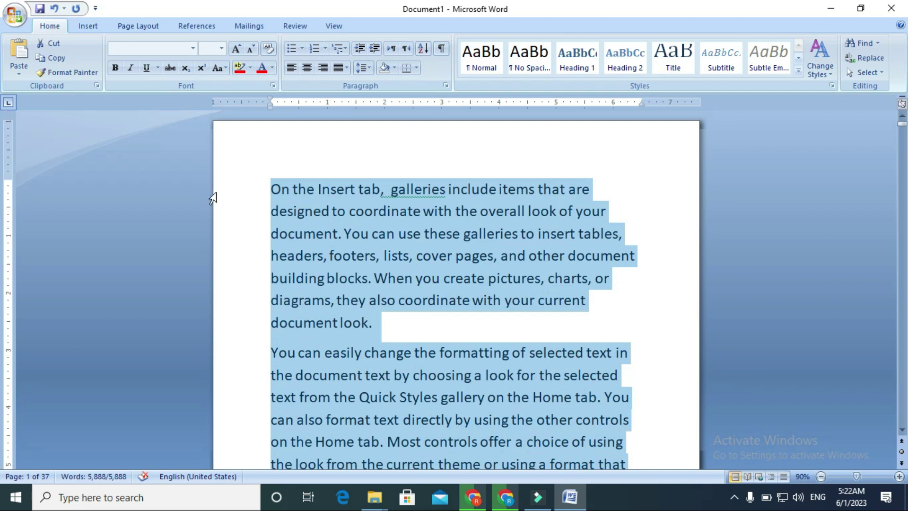
left_click(215, 189)
left_click(344, 189)
left_click(272, 190)
key("ctrl+a")
left_click(291, 134)
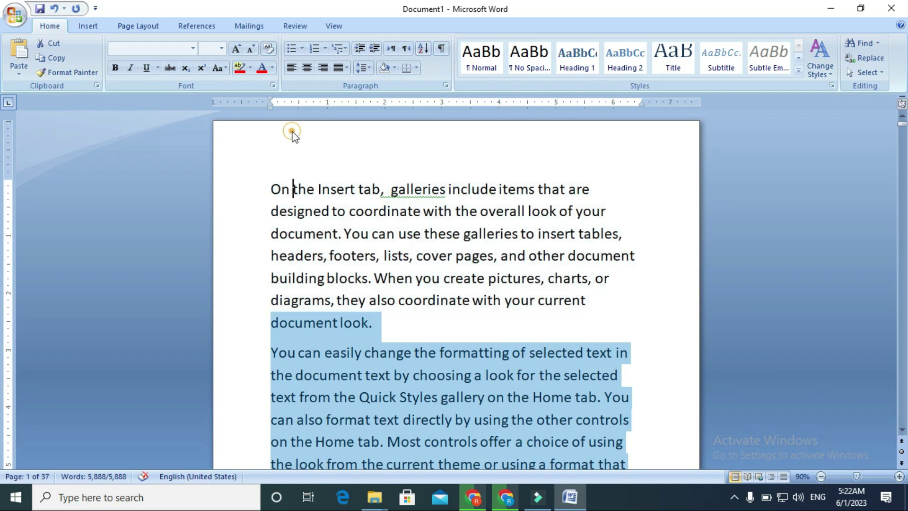
left_click(273, 187)
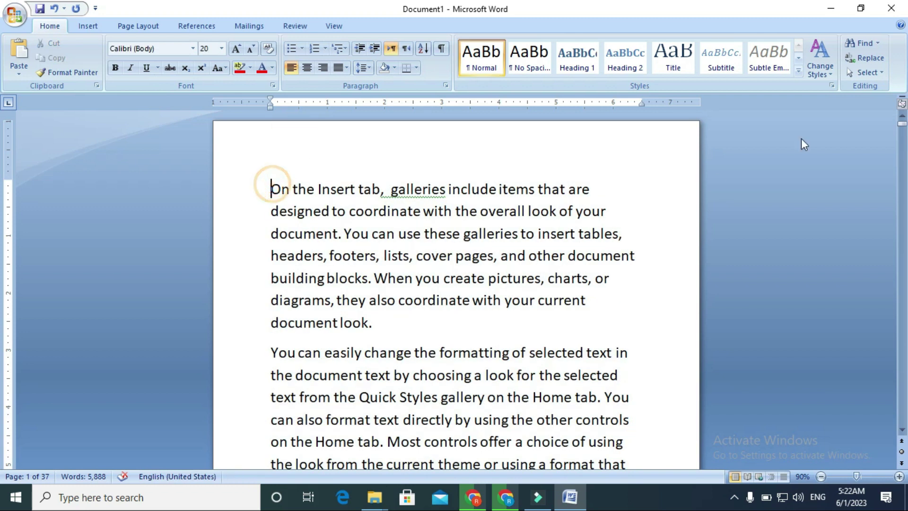
left_click(883, 70)
left_click(570, 261)
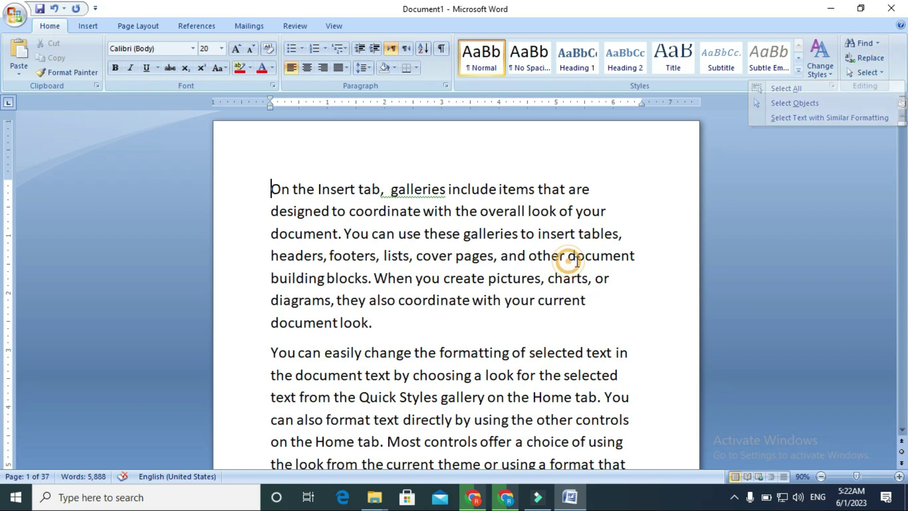
left_click(90, 25)
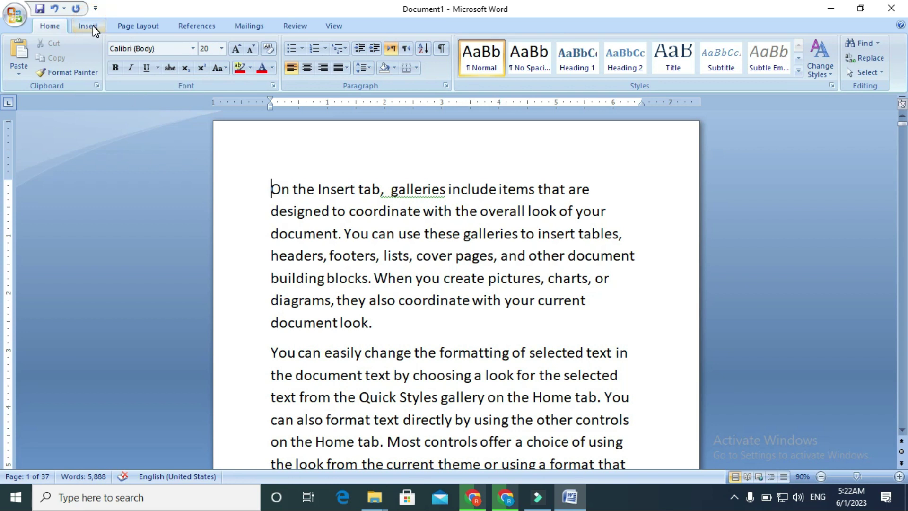
- Place the cursor in the first line and open Insert > Picture on the Pictures folder
left_click(308, 197)
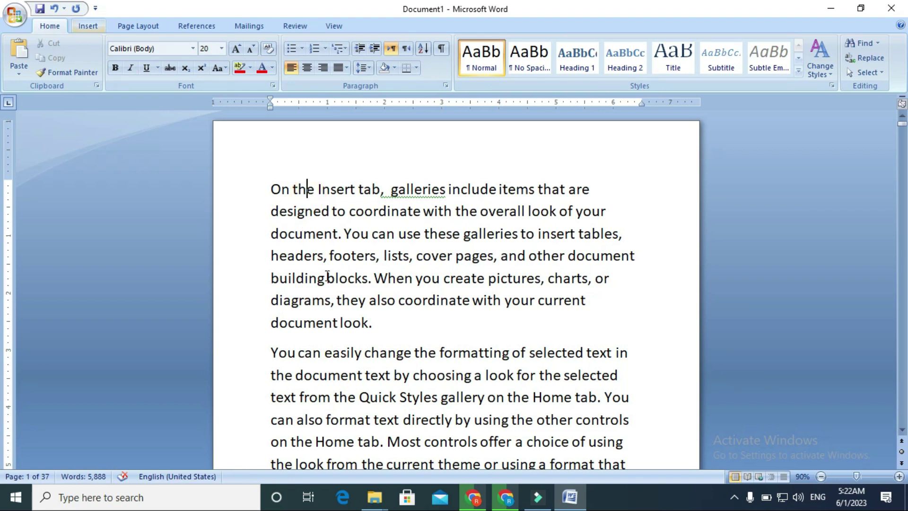
left_click(83, 27)
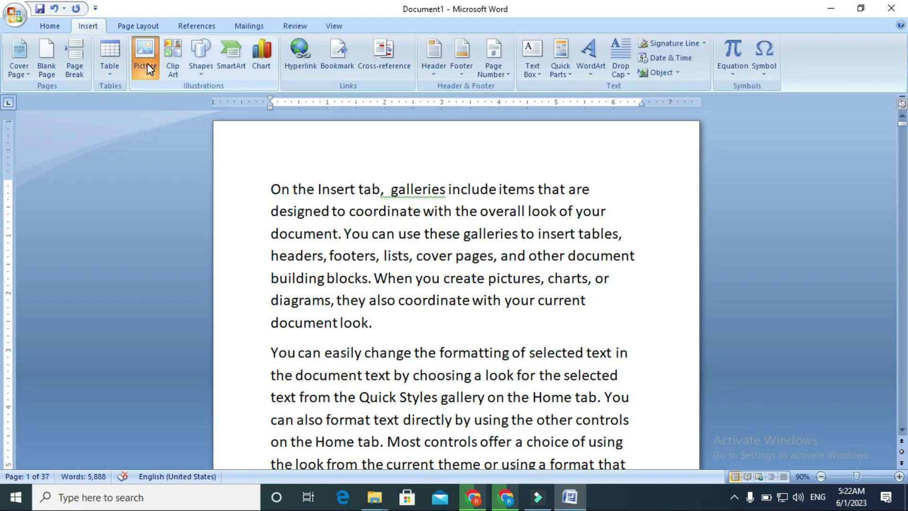
left_click(147, 64)
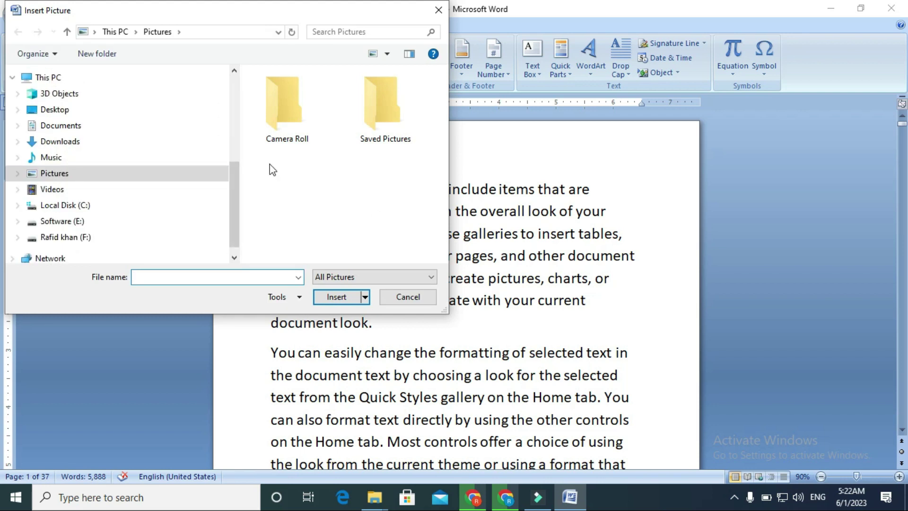
- Browse to drive F: and open the Picture folder in the Insert Picture dialog
left_click(92, 236)
scroll(298, 213, "down", 2)
scroll(297, 213, "down", 3)
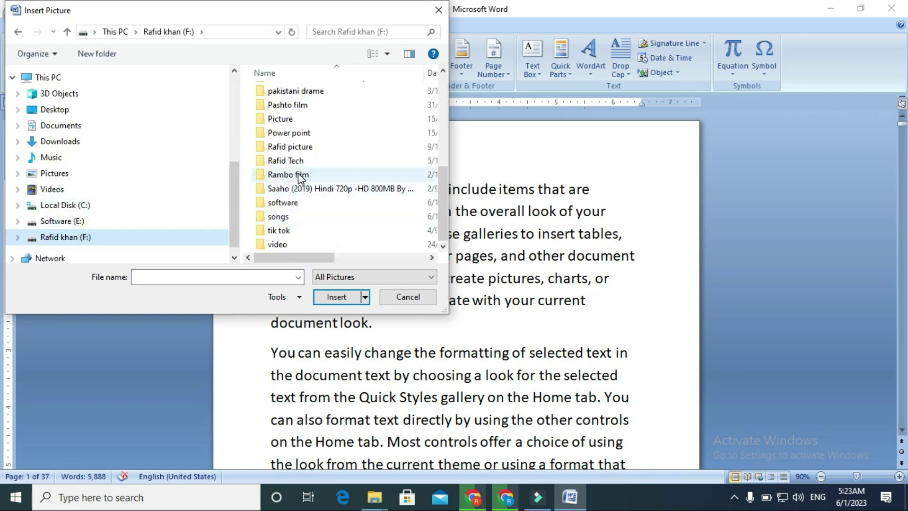
left_click(301, 118)
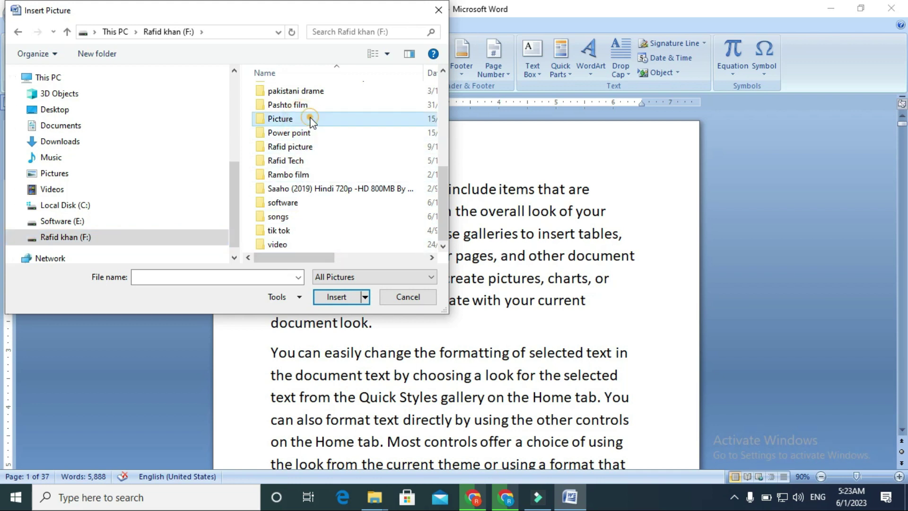
double_click(307, 119)
- Select image 1134 and insert it into the document
scroll(313, 201, "down", 3)
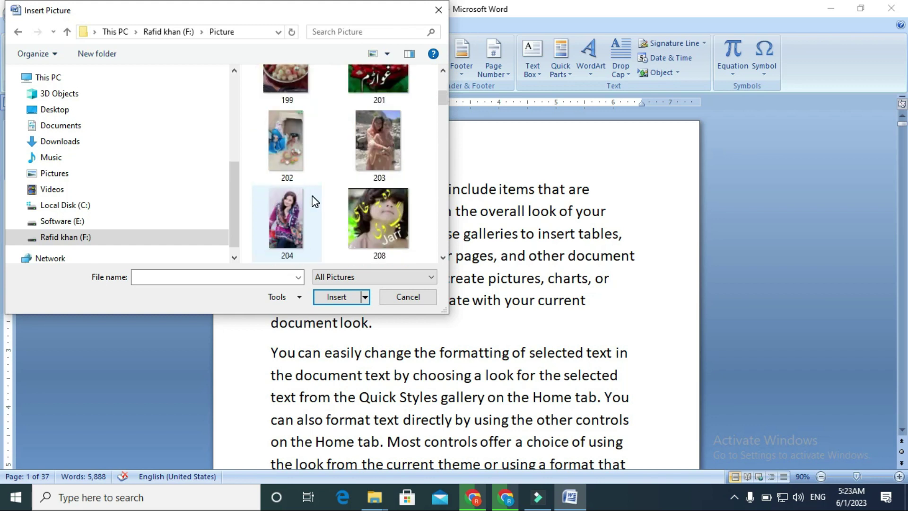
scroll(313, 201, "down", 3)
scroll(317, 222, "down", 3)
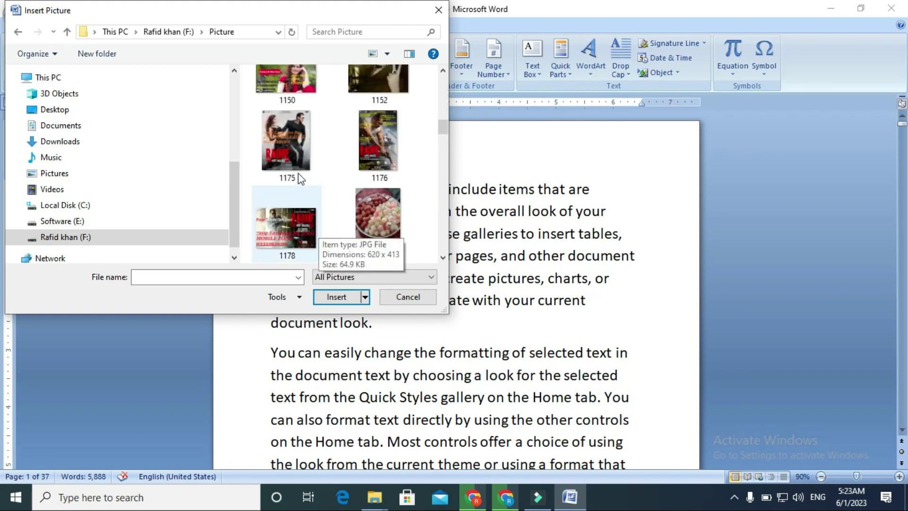
scroll(294, 148, "up", 1)
scroll(298, 153, "up", 2)
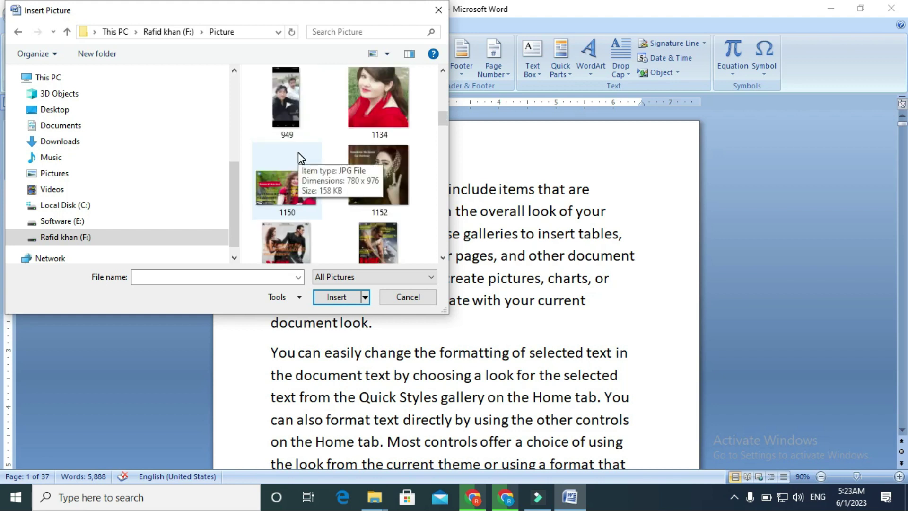
left_click(364, 94)
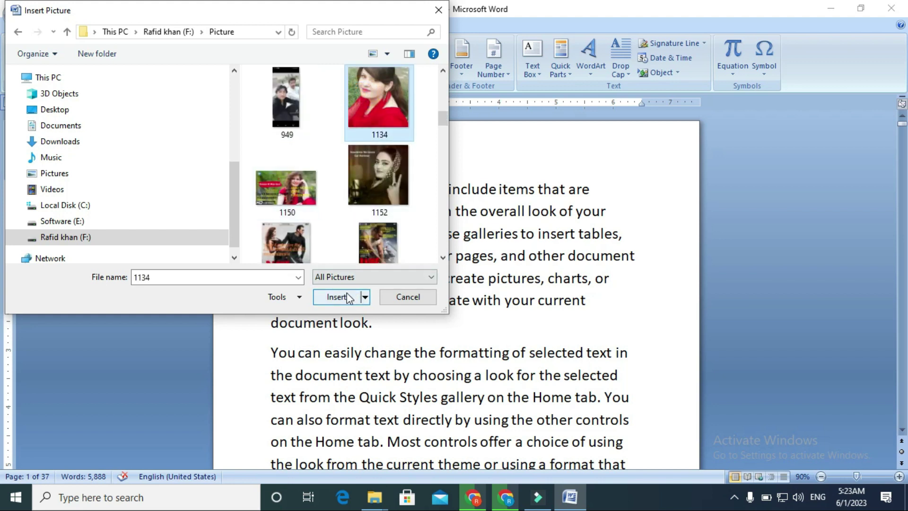
left_click(349, 298)
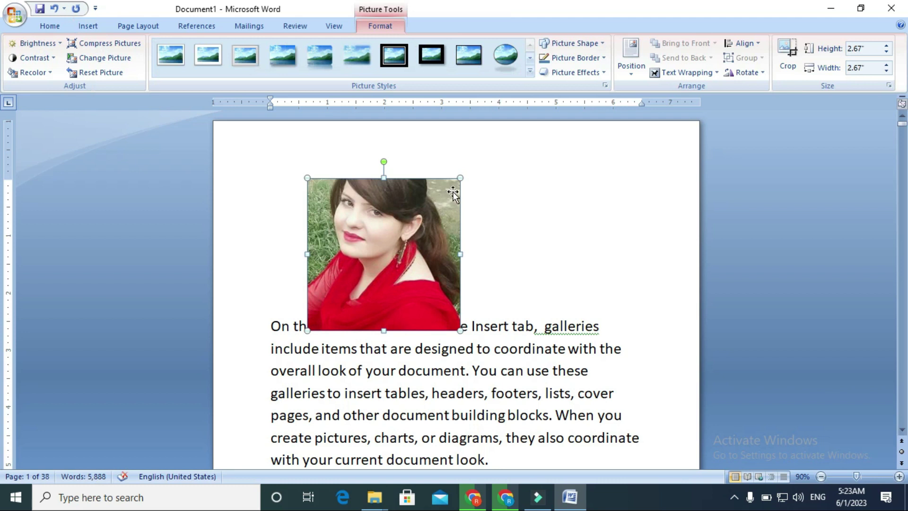
- Drag the picture into the first paragraph and set its text wrapping to Behind Text
left_click_drag(372, 274, 427, 412)
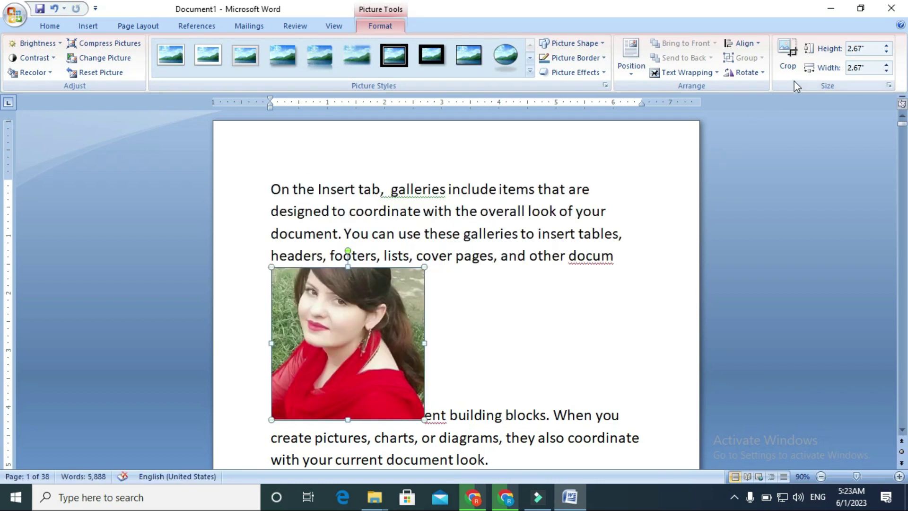
left_click(699, 71)
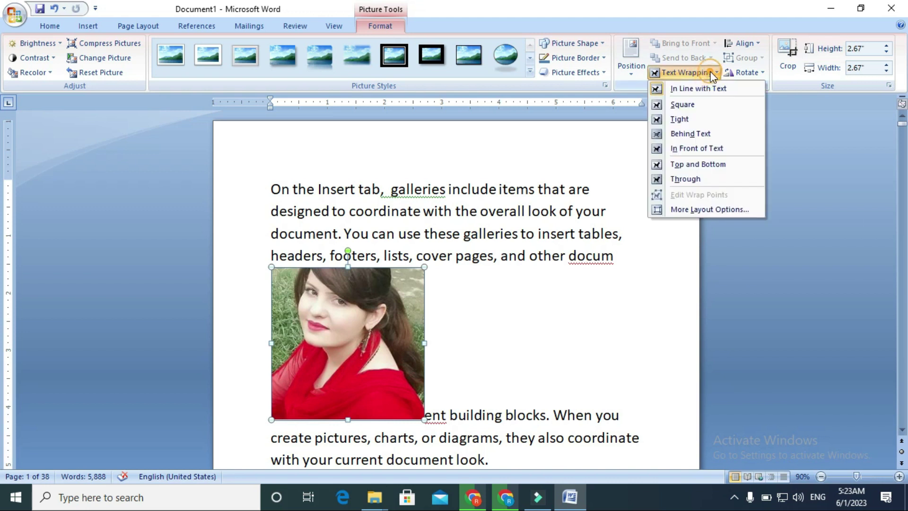
left_click(701, 134)
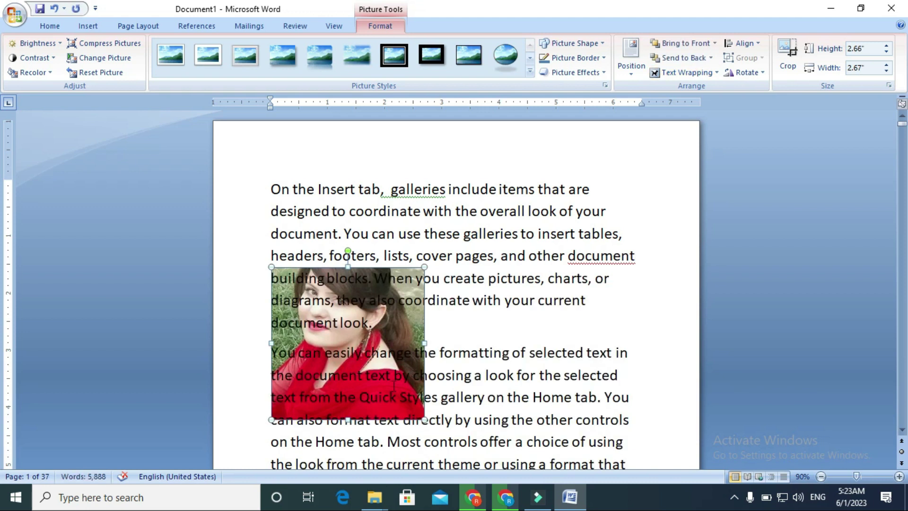
- Select part of the paragraph text and return to the Home tab's Select options
left_click_drag(369, 380, 419, 398)
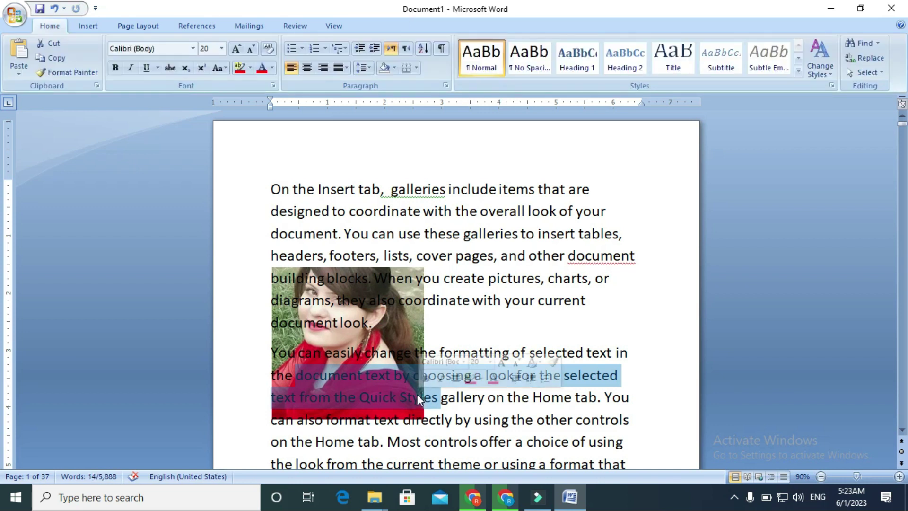
left_click(341, 385)
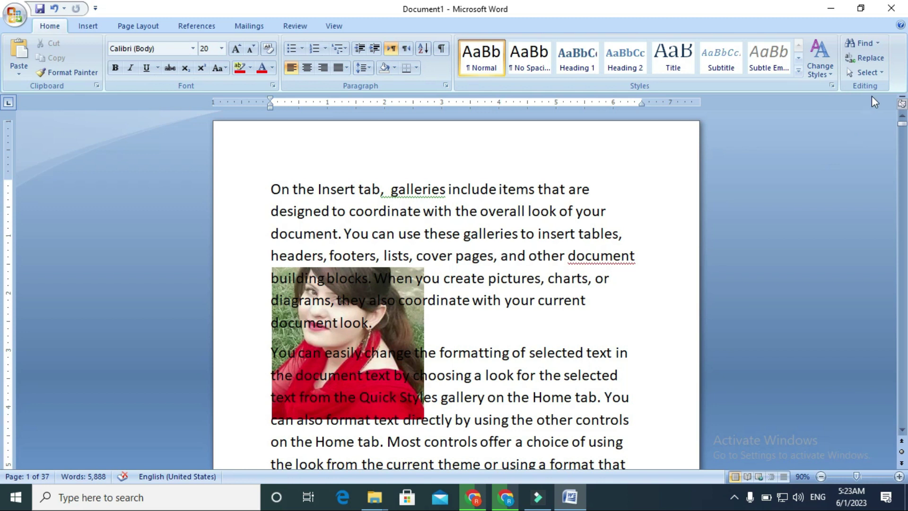
left_click(869, 72)
- Using Select Objects, drag the behind-text picture rightward over the paragraphs, then deselect it
left_click(840, 104)
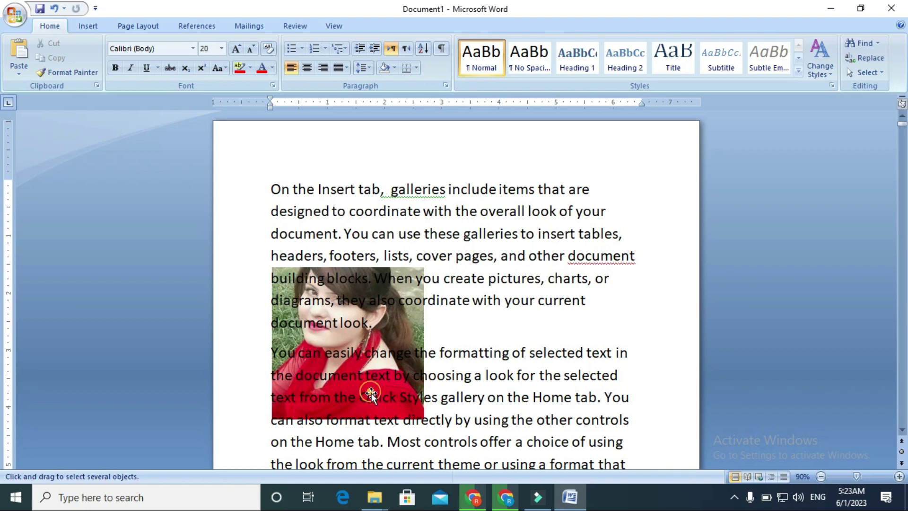
left_click(396, 350)
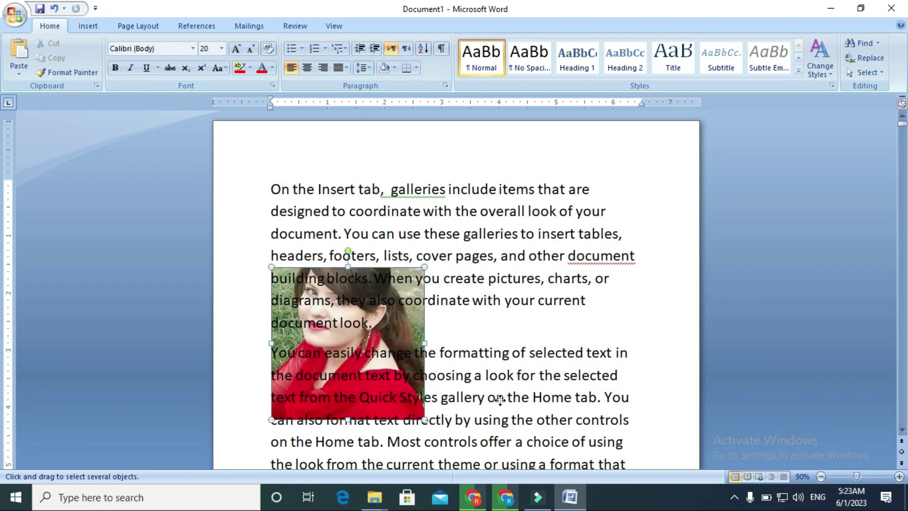
left_click_drag(314, 385, 471, 393)
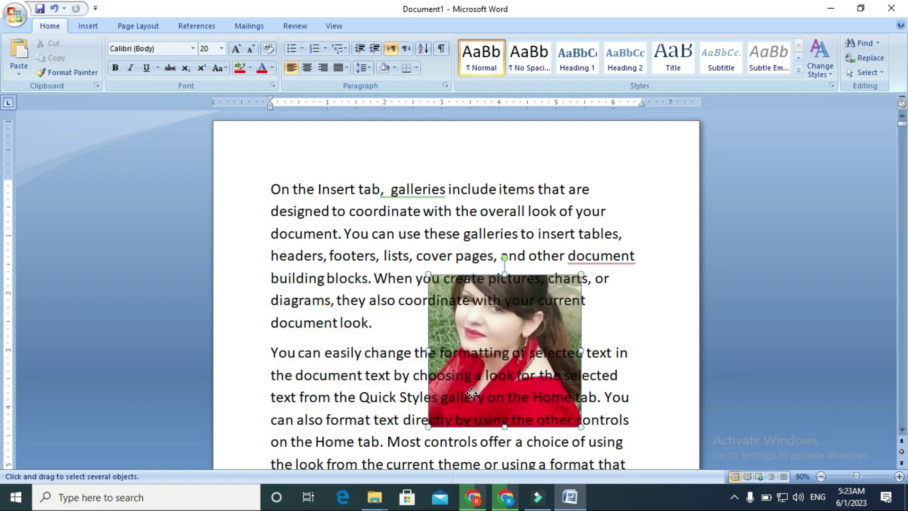
double_click(515, 355)
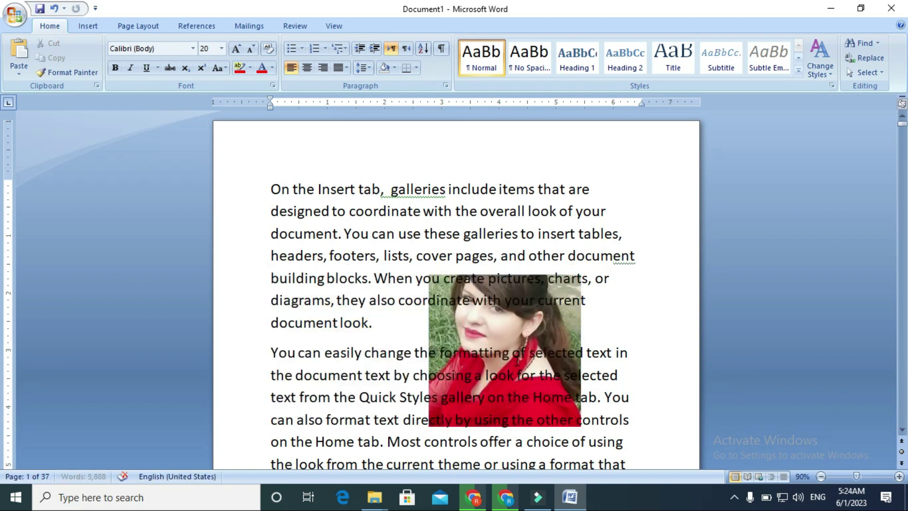
left_click(489, 375)
- Re-enable Select Objects, move the picture left and back over the text, then delete it
left_click(866, 72)
left_click(845, 103)
mouse_move(472, 398)
left_mouse_down()
mouse_move(337, 416)
mouse_move(492, 444)
mouse_move(358, 448)
mouse_move(321, 218)
left_mouse_up()
mouse_move(327, 250)
left_mouse_down()
mouse_move(422, 307)
mouse_move(385, 404)
left_mouse_up()
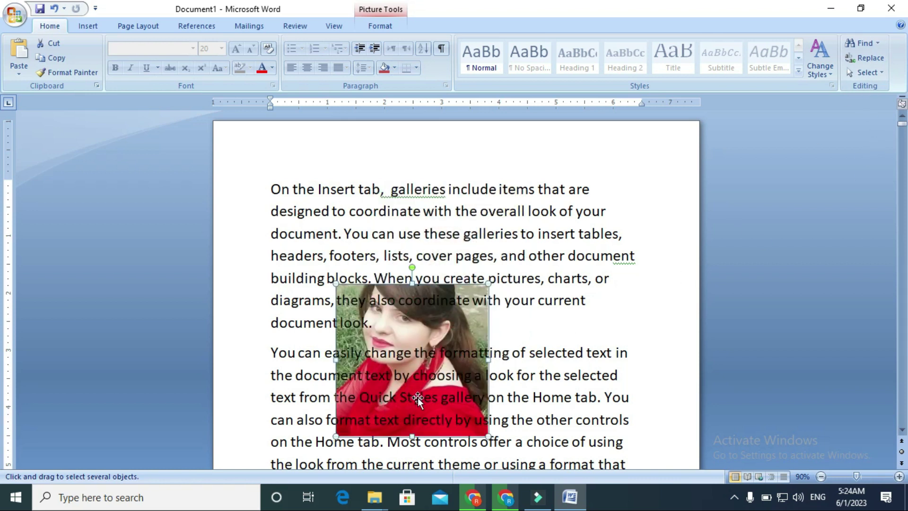
key("Delete")
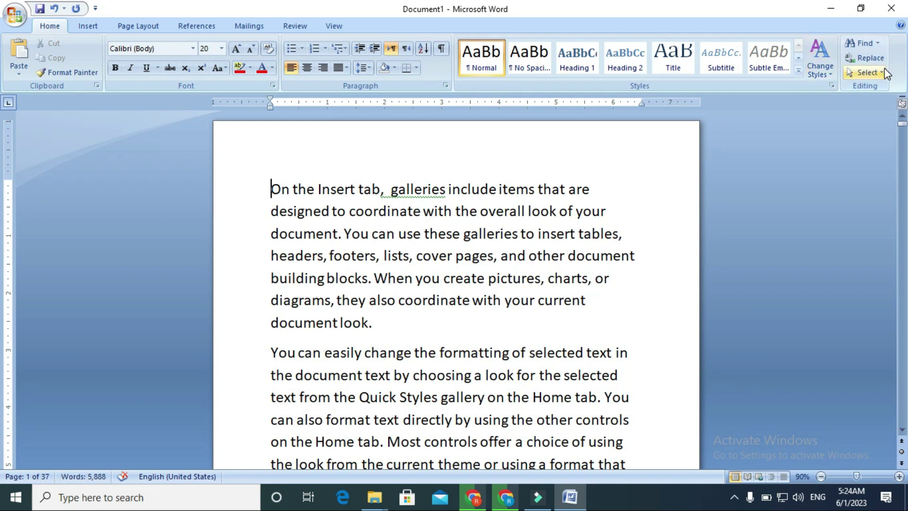
- Add a blank line above the first paragraph and type the heading Computer
left_click(870, 72)
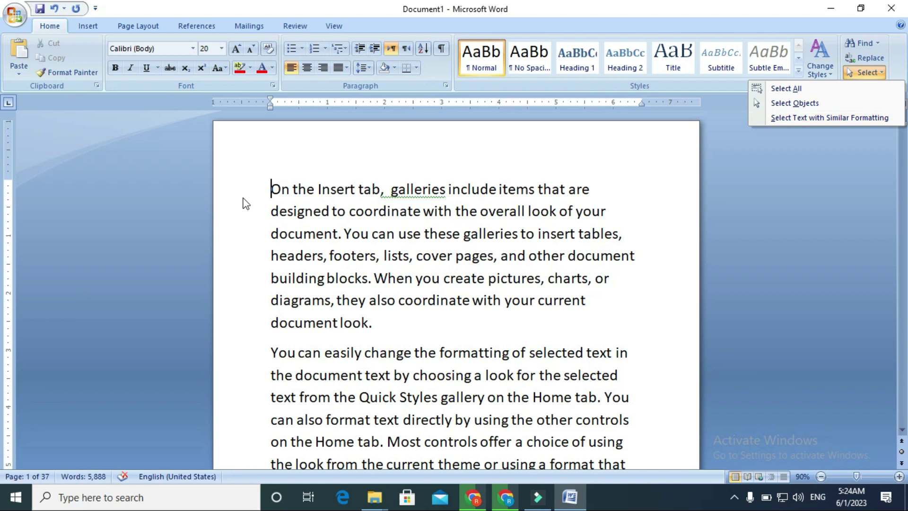
left_click(248, 210)
key("Return")
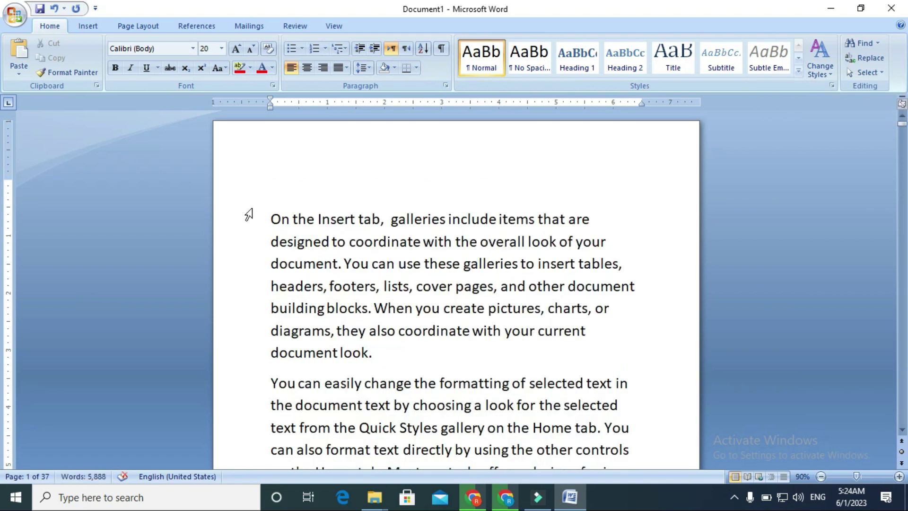
left_click(286, 188)
type("Computer")
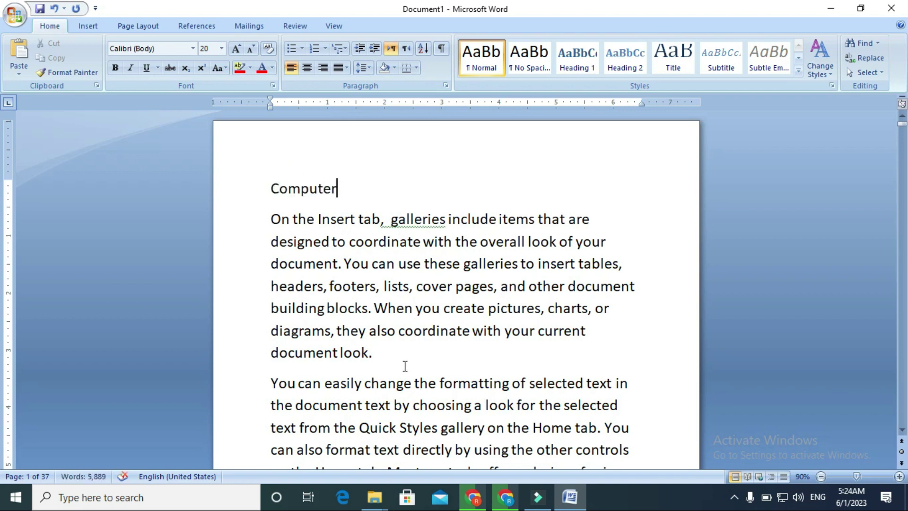
- Add the heading Software on a new line after the first paragraph
left_click(403, 362)
left_click(372, 352)
key("Return")
type("S")
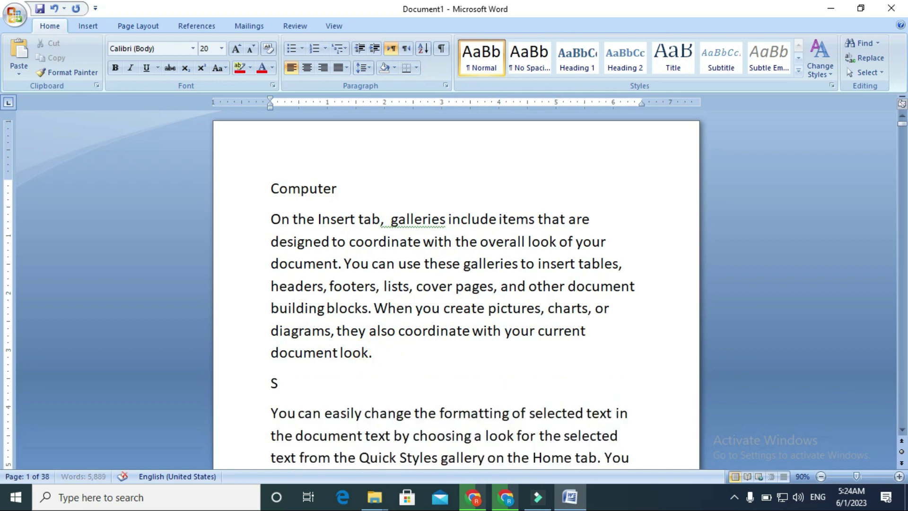
type("oftware")
- Split the next paragraph before 'text directly' and delete the words 'can also format'
scroll(384, 359, "down", 2)
scroll(378, 350, "down", 1)
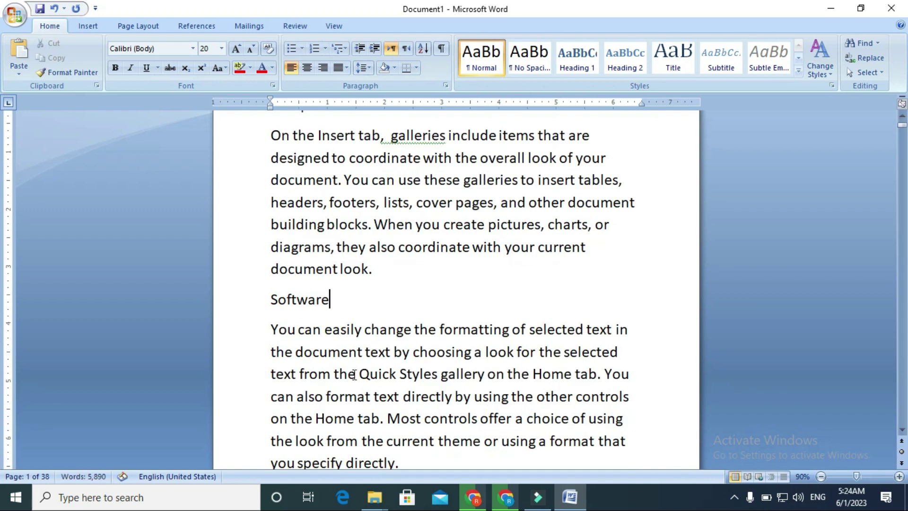
scroll(378, 350, "down", 3)
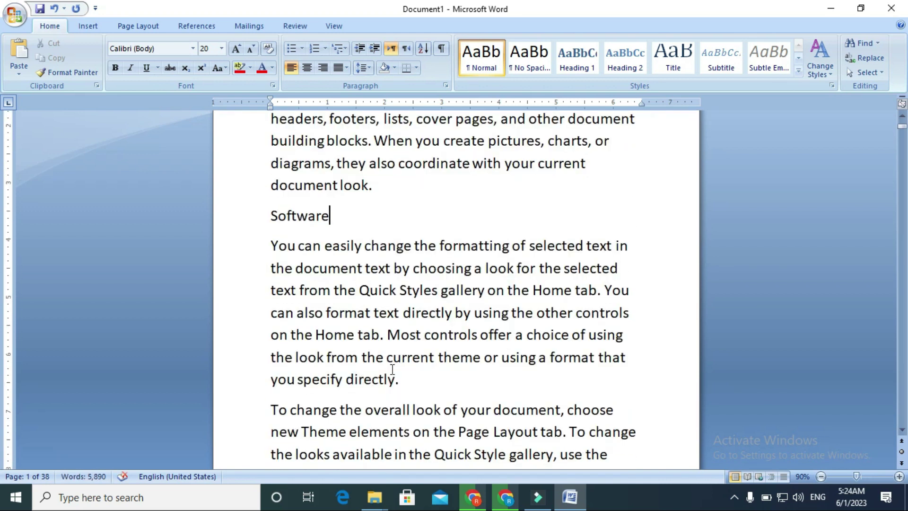
left_click(370, 311)
key("Return")
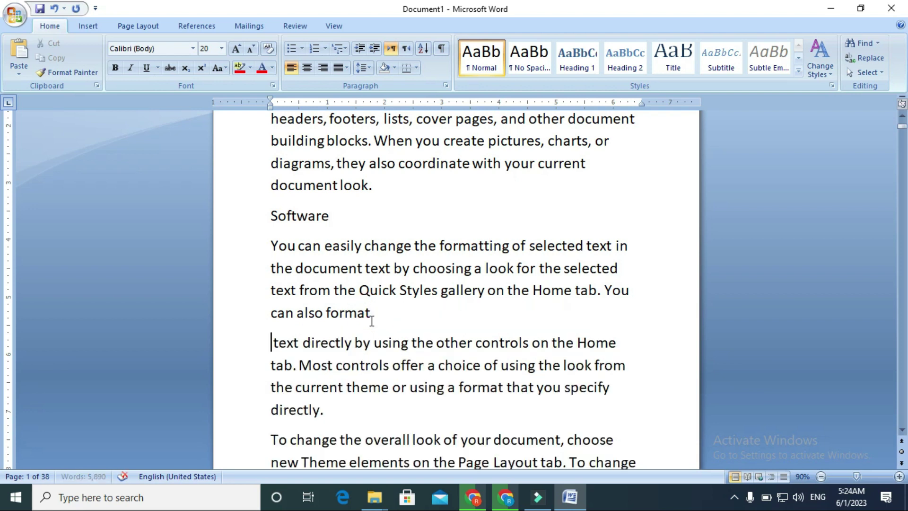
key("Return")
left_click_drag(375, 311, 263, 312)
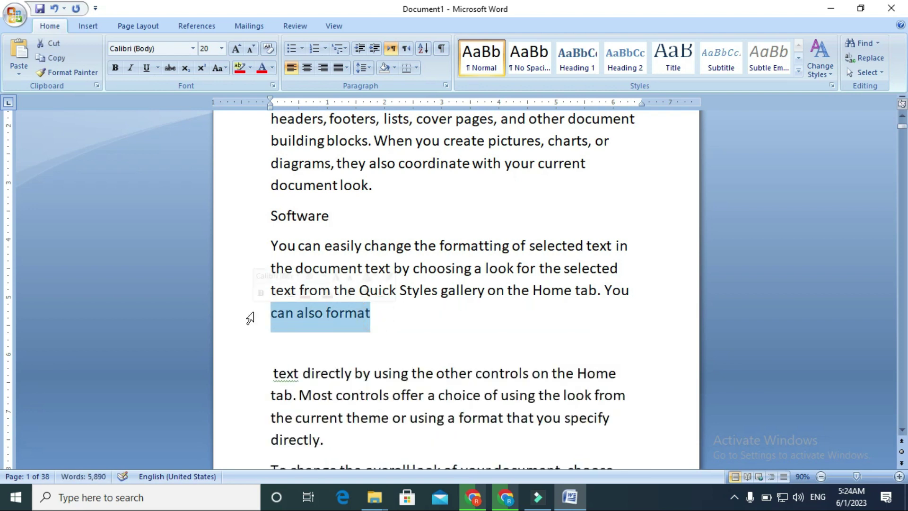
key("BackSpace")
- Type the heading Hardware on the empty line and color it red
left_click(283, 318)
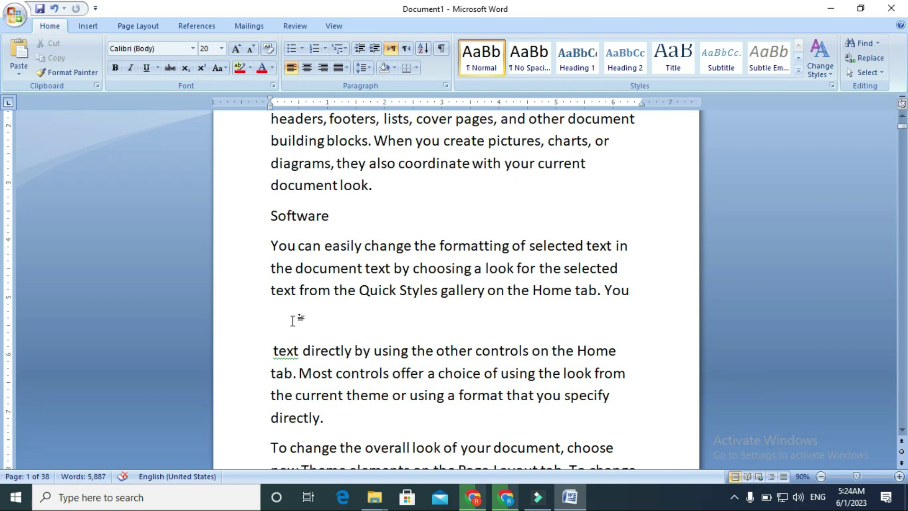
type("Hard")
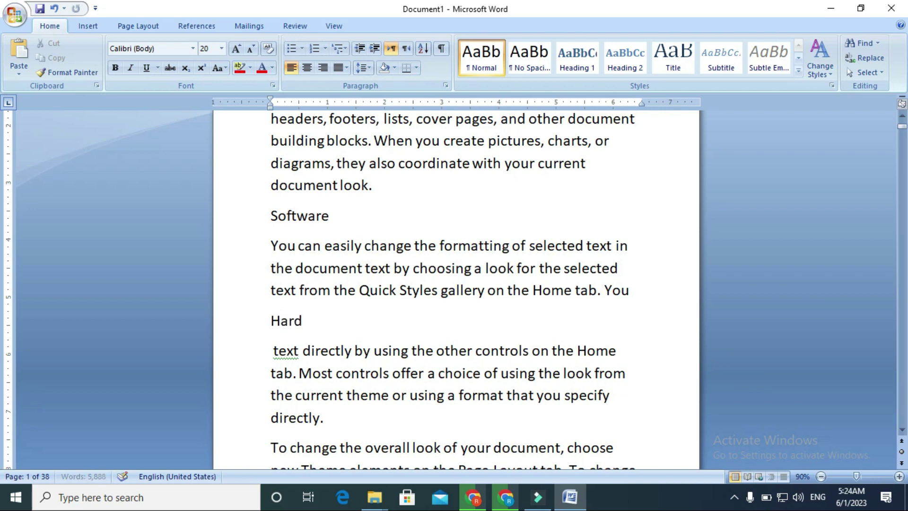
type("ware")
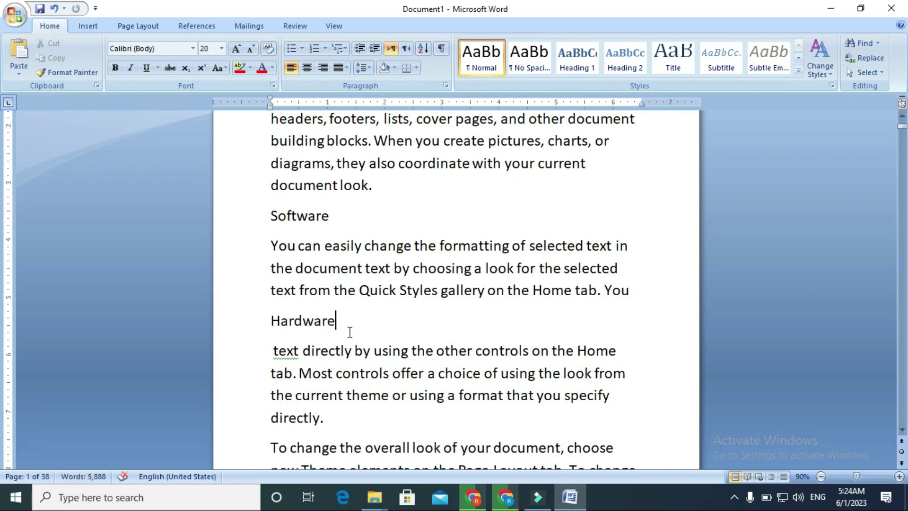
left_click_drag(350, 332, 272, 324)
left_click(260, 71)
- Color the Software and Computer headings red
left_click_drag(348, 209, 270, 216)
left_click(266, 71)
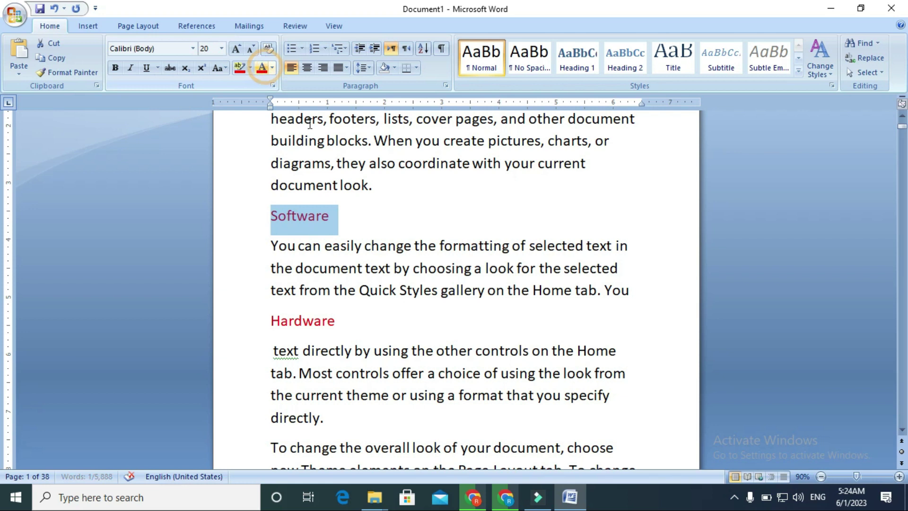
scroll(343, 144, "up", 1)
scroll(343, 143, "up", 1)
scroll(343, 143, "up", 2)
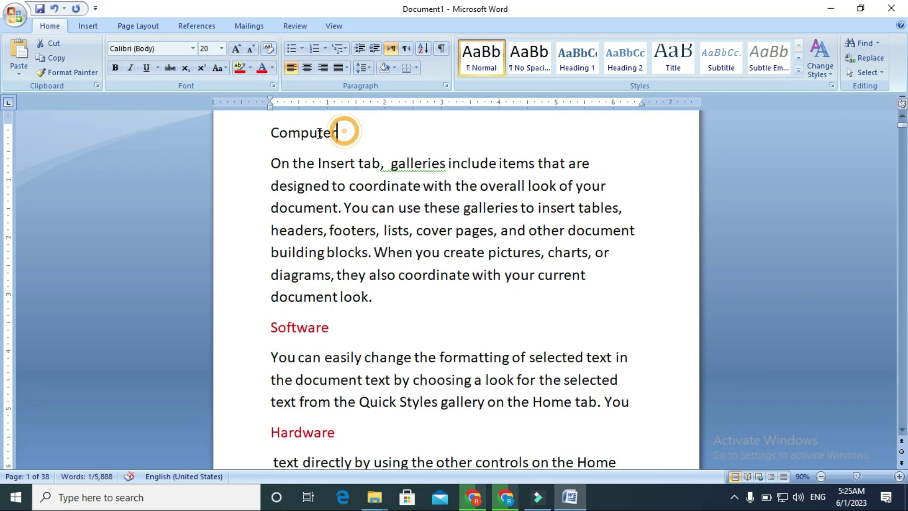
left_click_drag(345, 133, 270, 133)
left_click(259, 70)
left_click(463, 275)
- Delete the three lines beginning 'diagrams', 'headers, footers, lists' and 'building blocks' from the first paragraph
left_click_drag(617, 264, 591, 277)
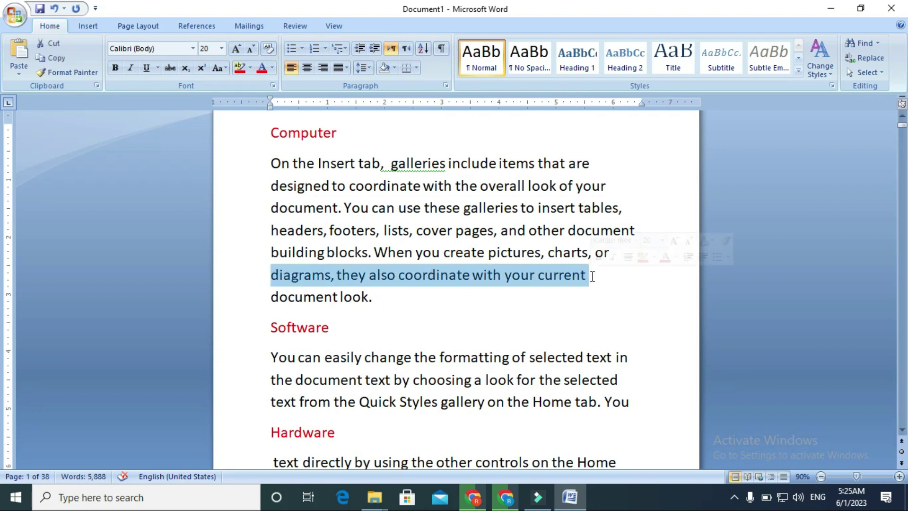
key("Delete")
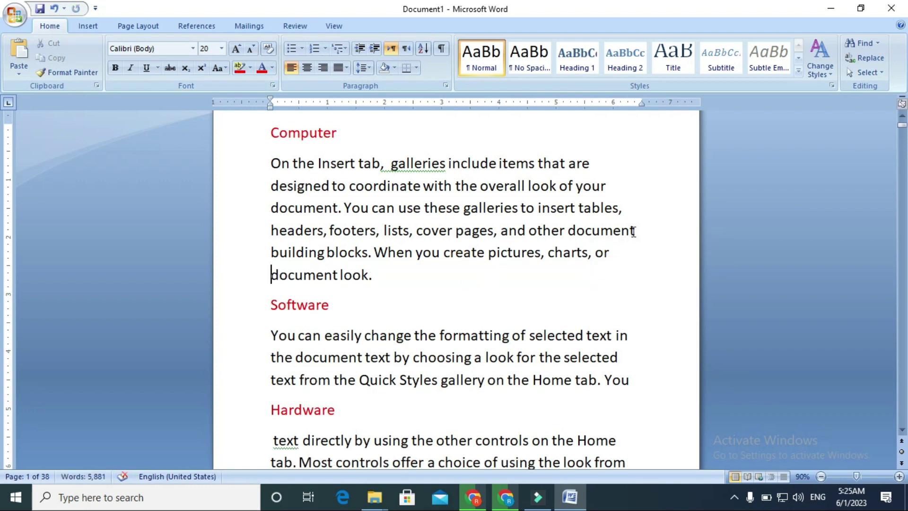
left_click_drag(633, 229, 142, 232)
key("Delete")
left_click_drag(622, 230, 188, 233)
key("Delete")
left_click(270, 132)
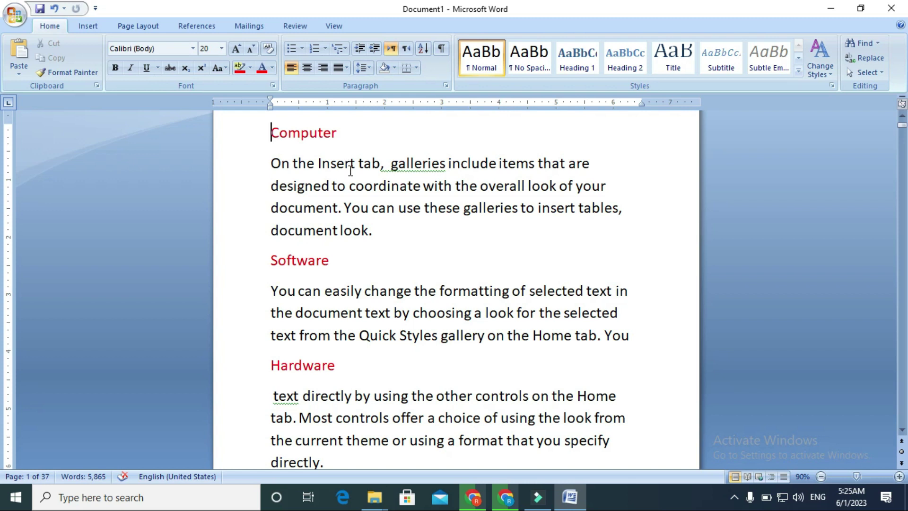
left_click(865, 72)
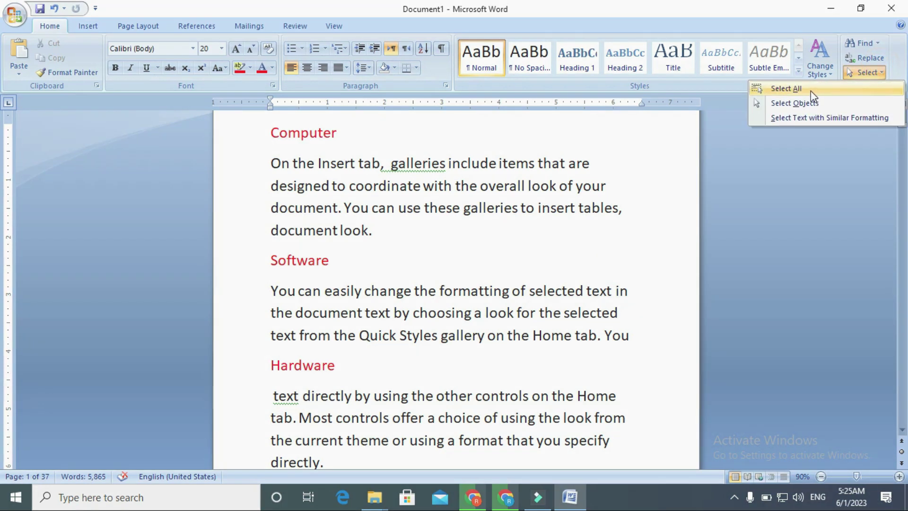
left_click(785, 89)
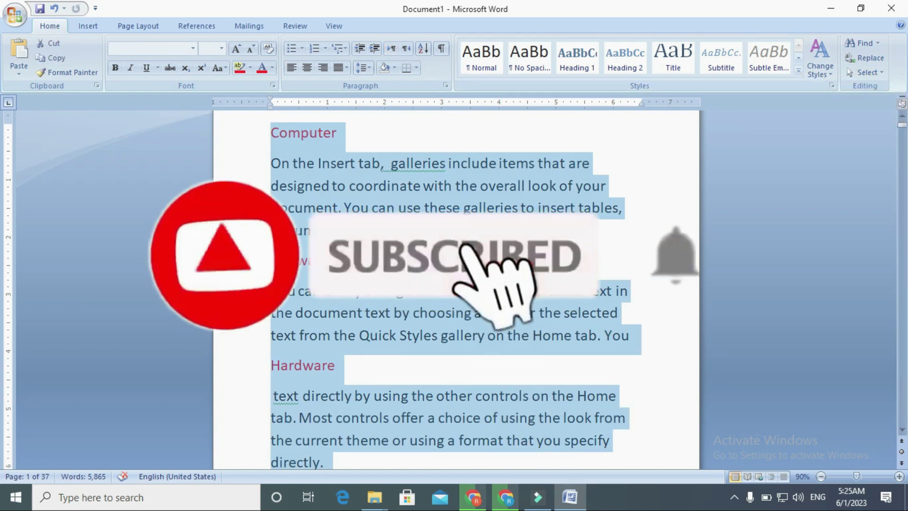
left_click(270, 131)
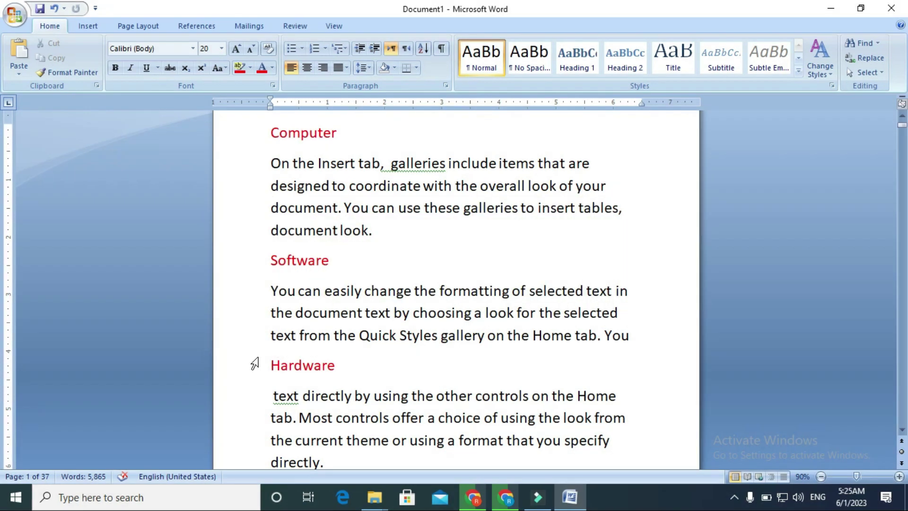
left_click(882, 73)
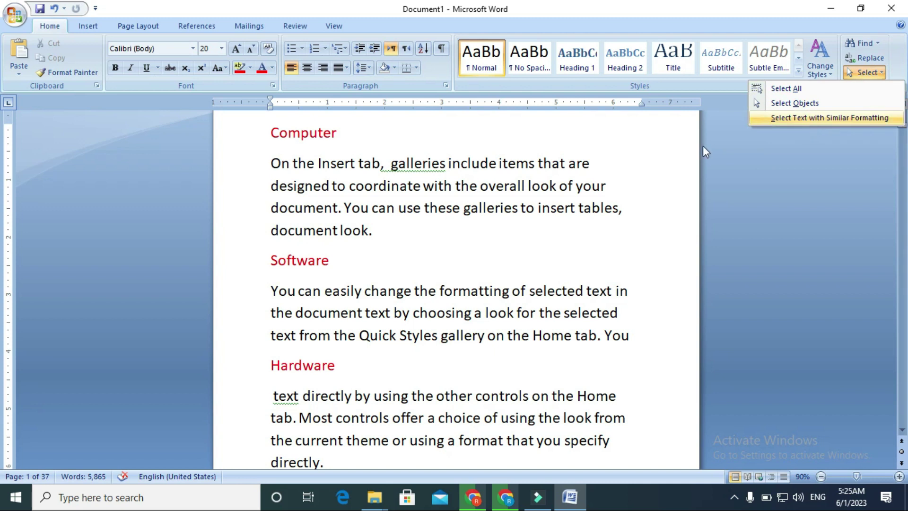
left_click(377, 145)
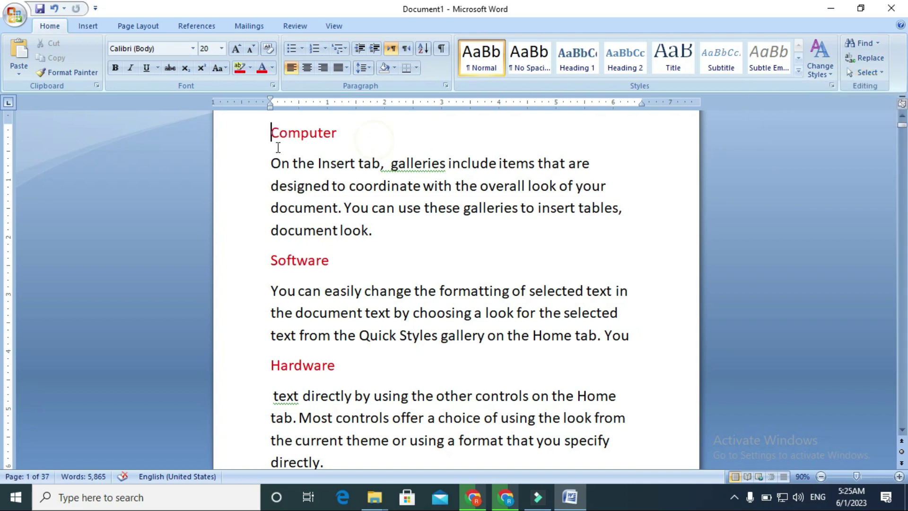
left_click(870, 72)
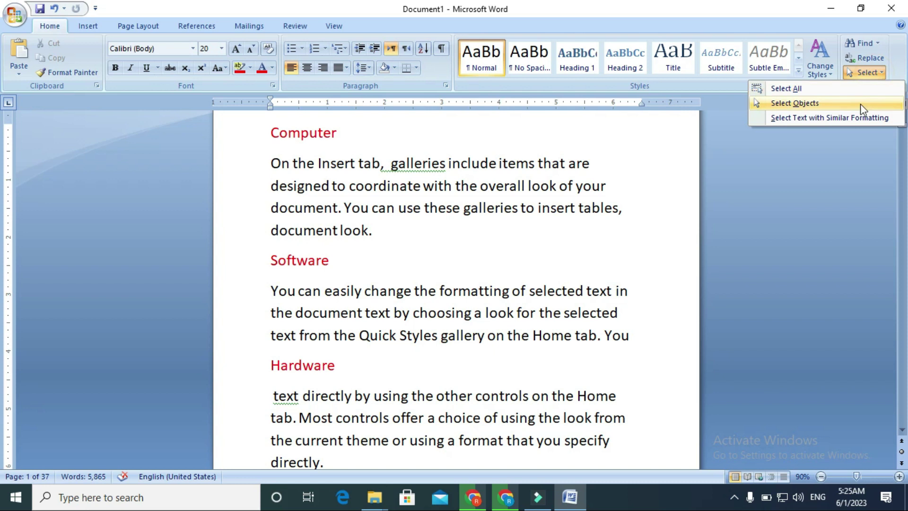
left_click(848, 118)
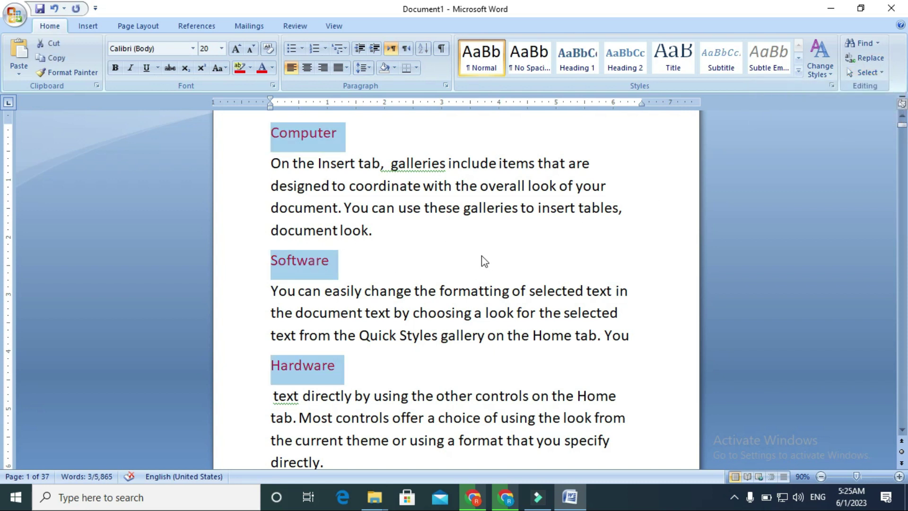
left_click(538, 268)
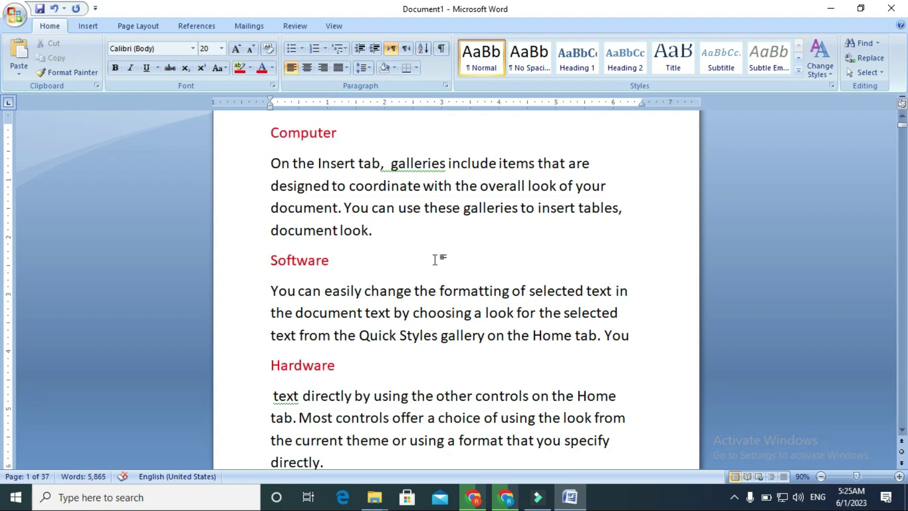